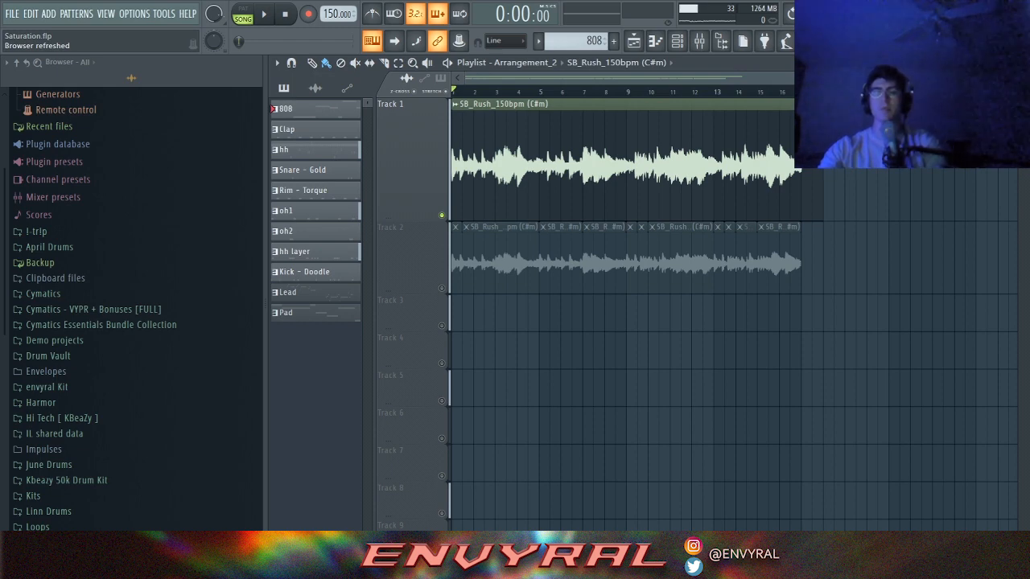
Step: Play the original SB_Rush_150bpm sample on Track 1, and stop playback
scroll(877, 92, "down", 1)
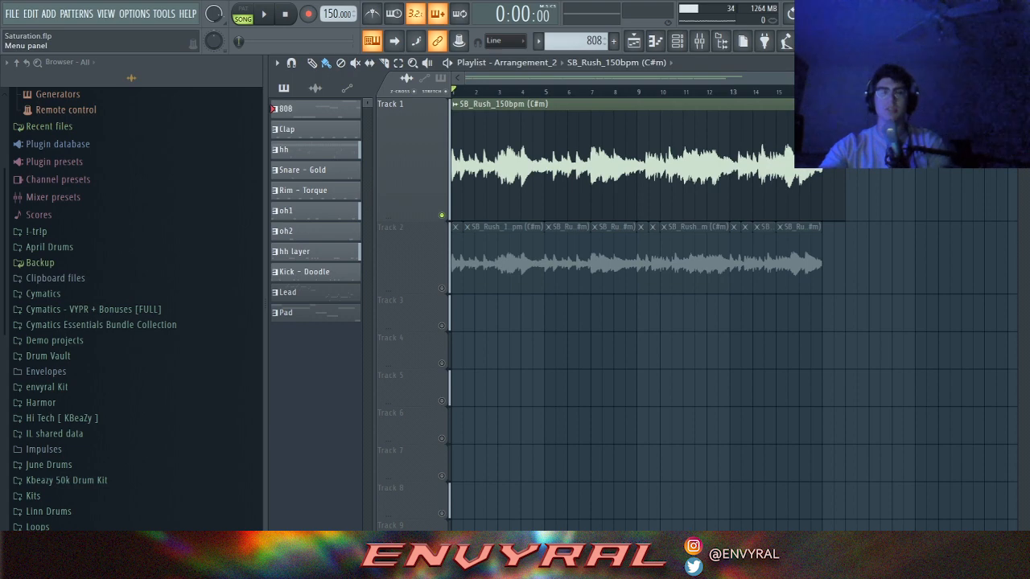
left_click(263, 14)
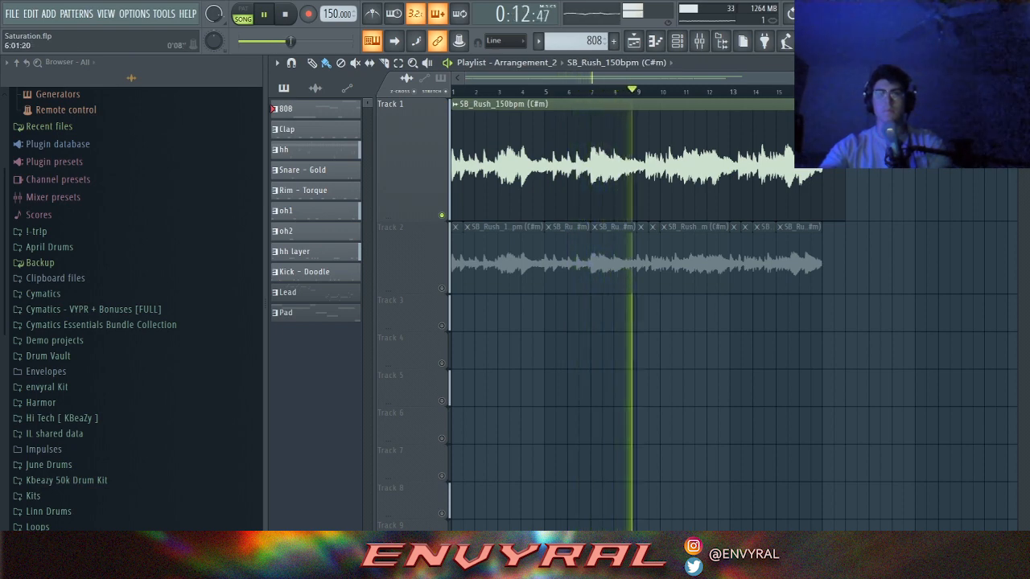
key("space")
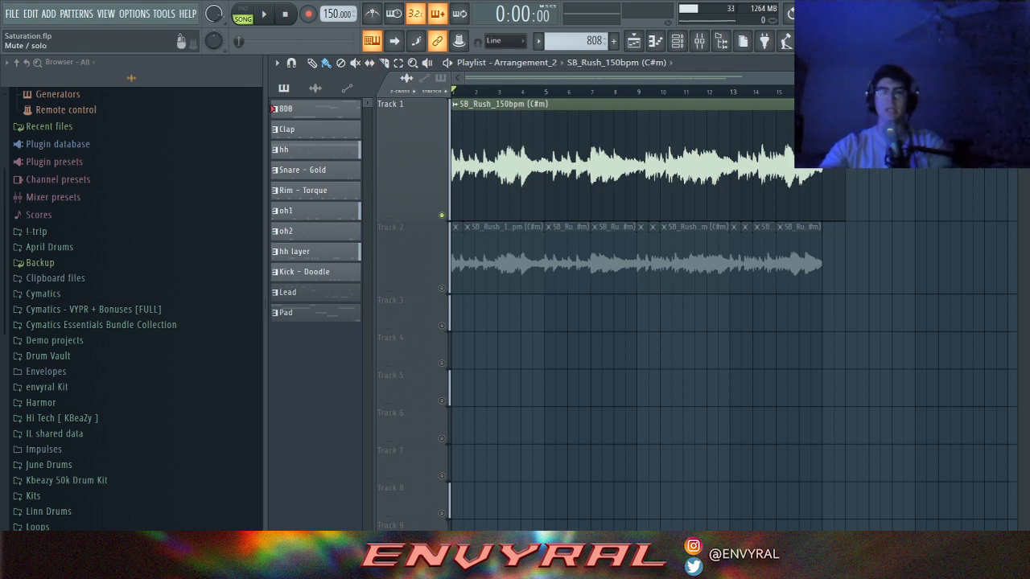
Step: Mute Track 1, unmute Track 2, and play through the chopped version of the sample
left_click(441, 215)
left_click(441, 288)
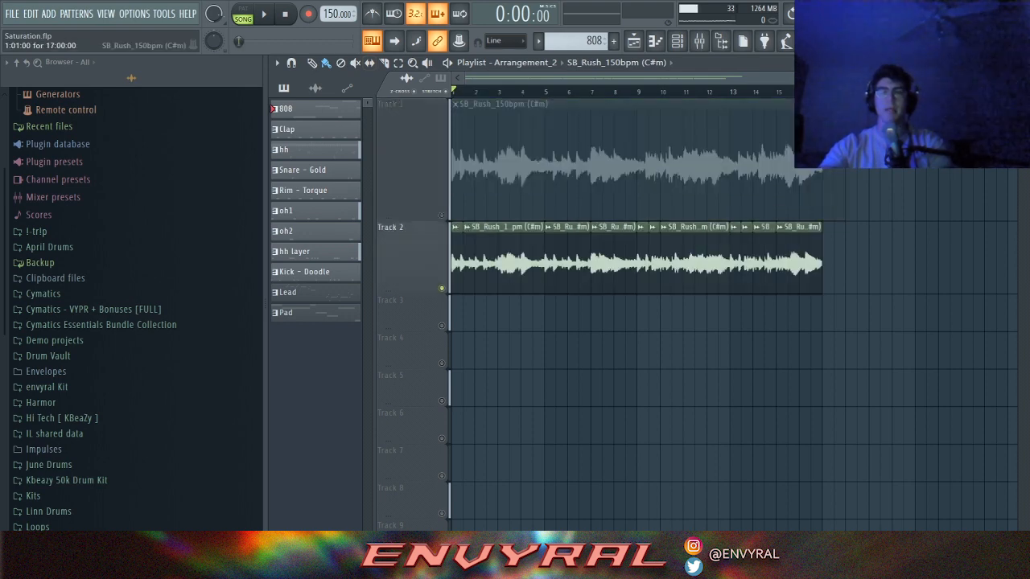
scroll(868, 148, "down", 1)
key("space")
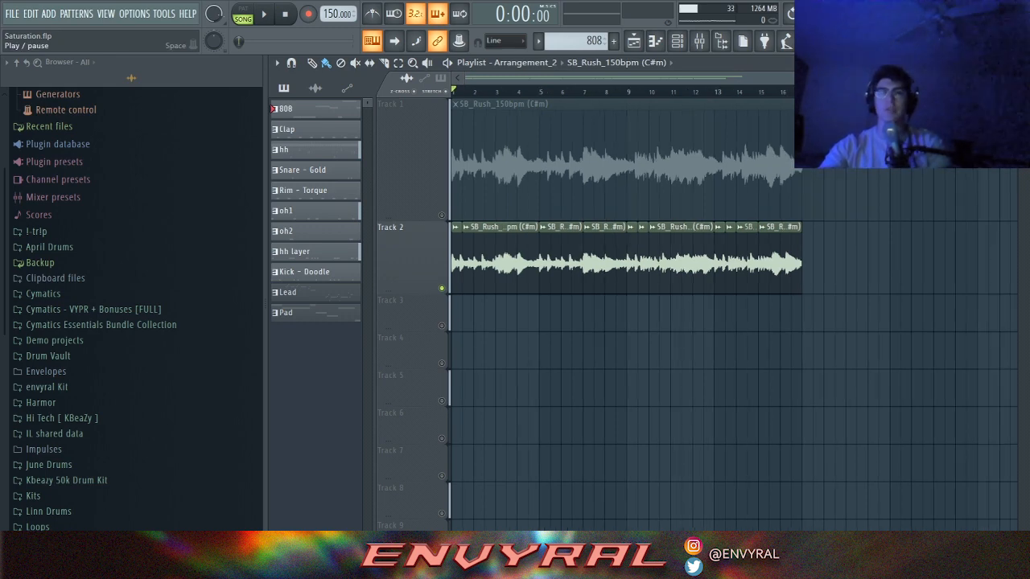
left_click(264, 14)
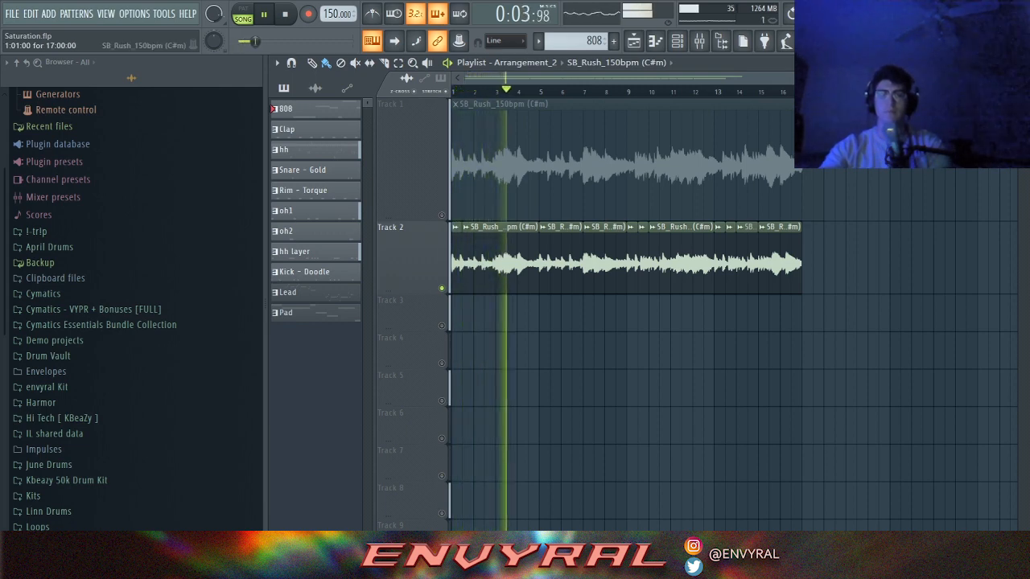
scroll(540, 261, "up", 2)
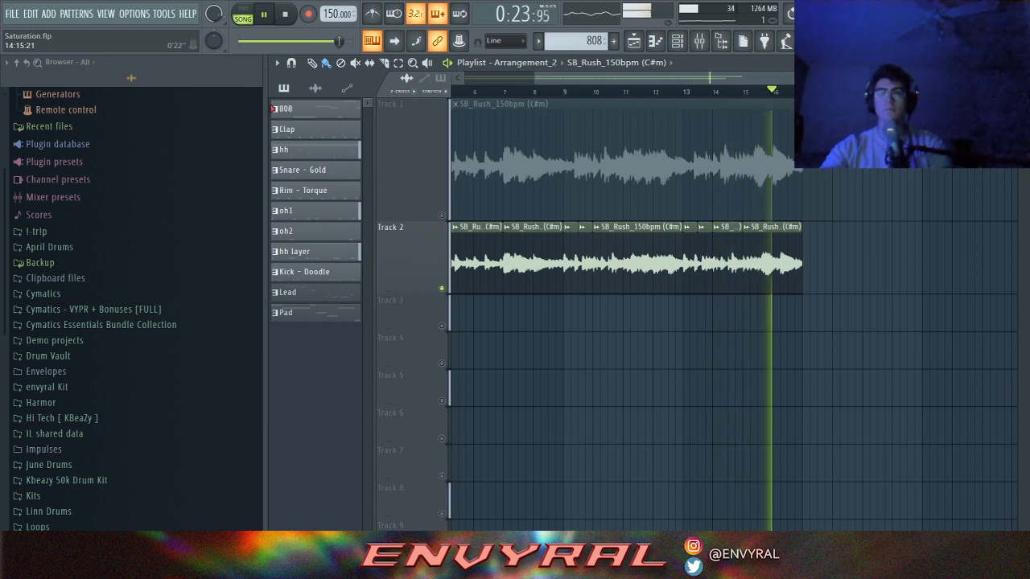
key("space")
scroll(734, 313, "down", 1)
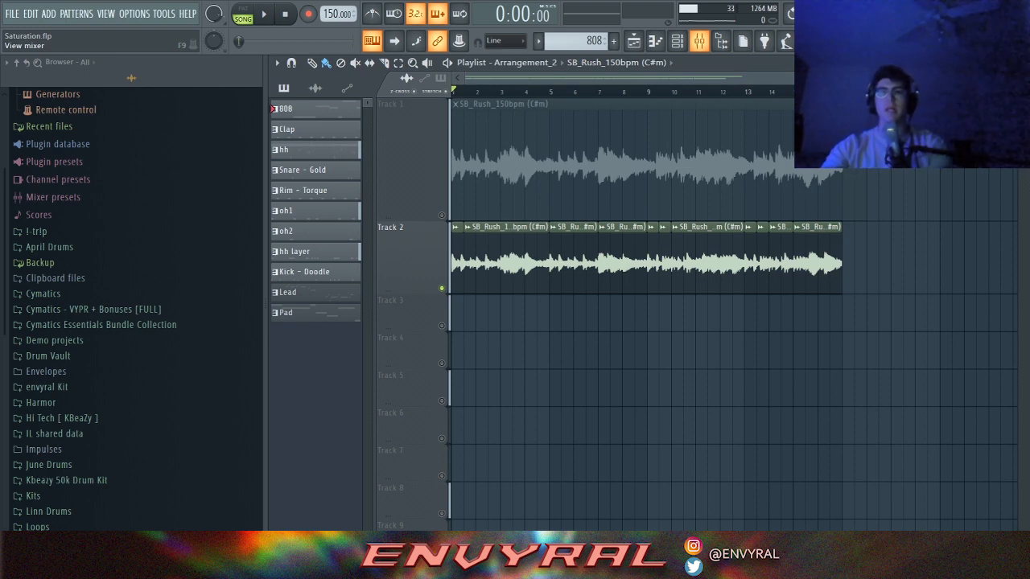
Step: Examine the effects on the sample's mixer track, including FabFilter Pro-Q 2, FabFilter Pro-C 2 and Portal, while the sample plays briefly
left_click(699, 41)
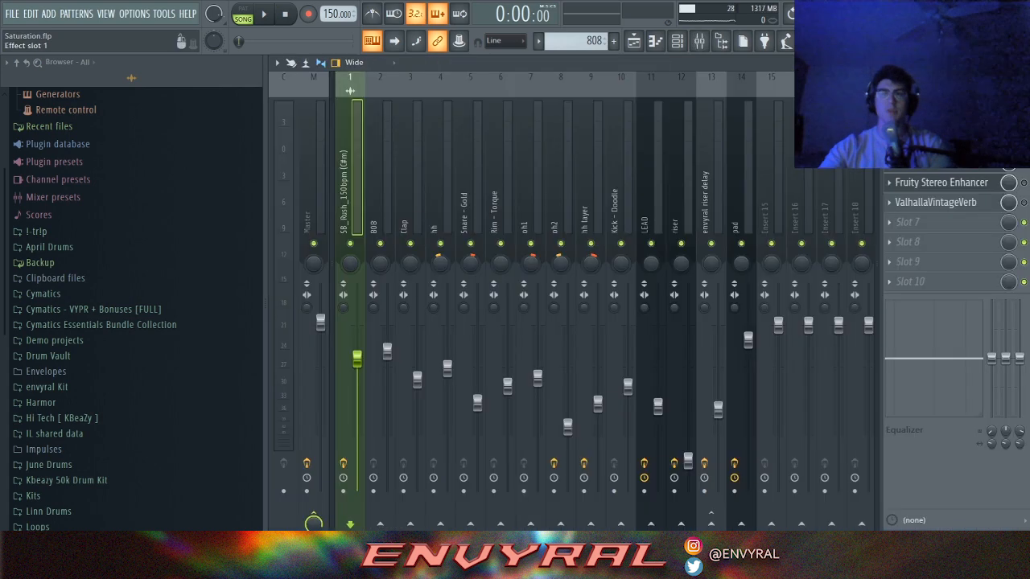
left_click(935, 103)
key("space")
mouse_move(492, 295)
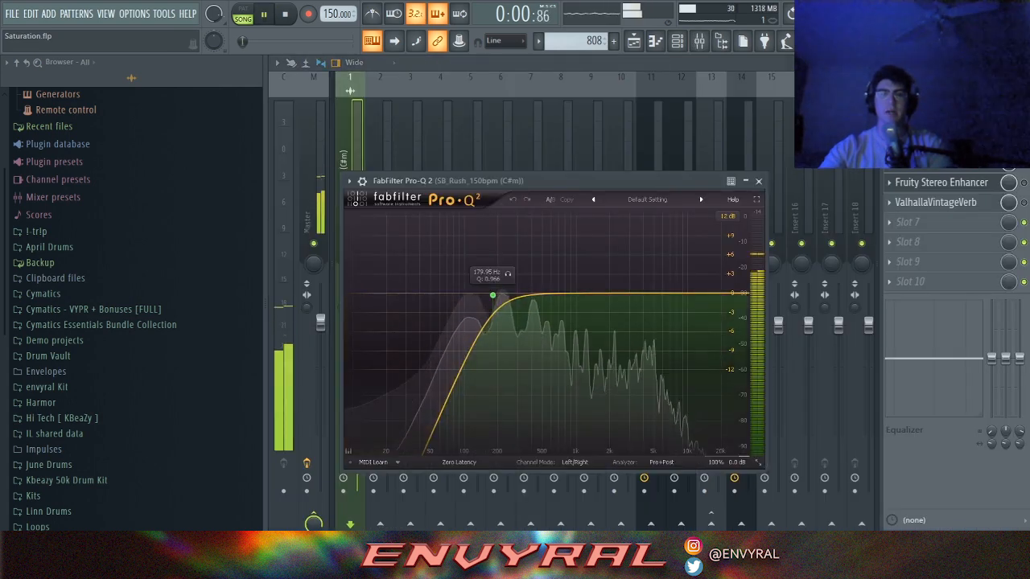
left_click(936, 123)
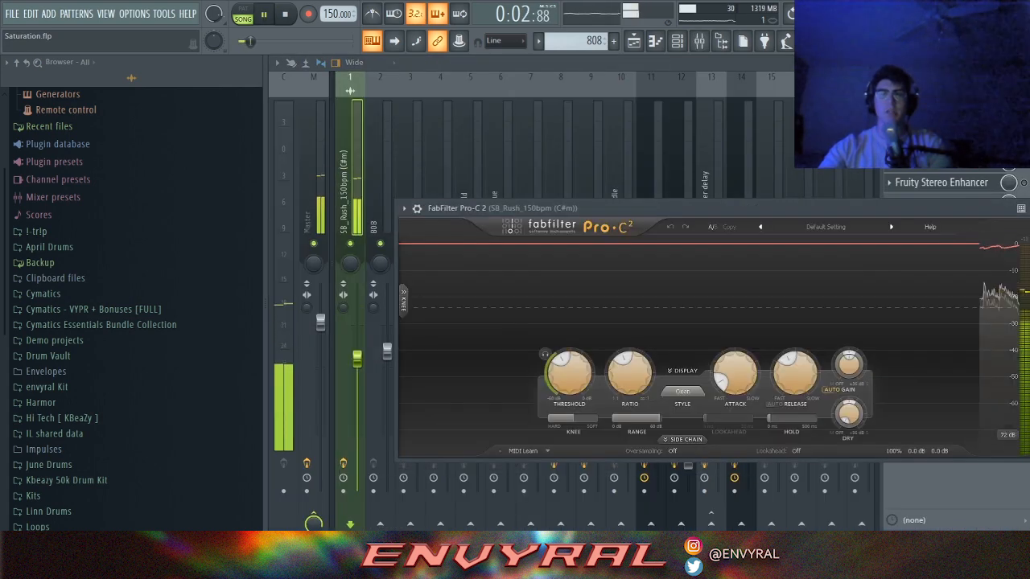
left_click(935, 142)
key("space")
left_click(936, 162)
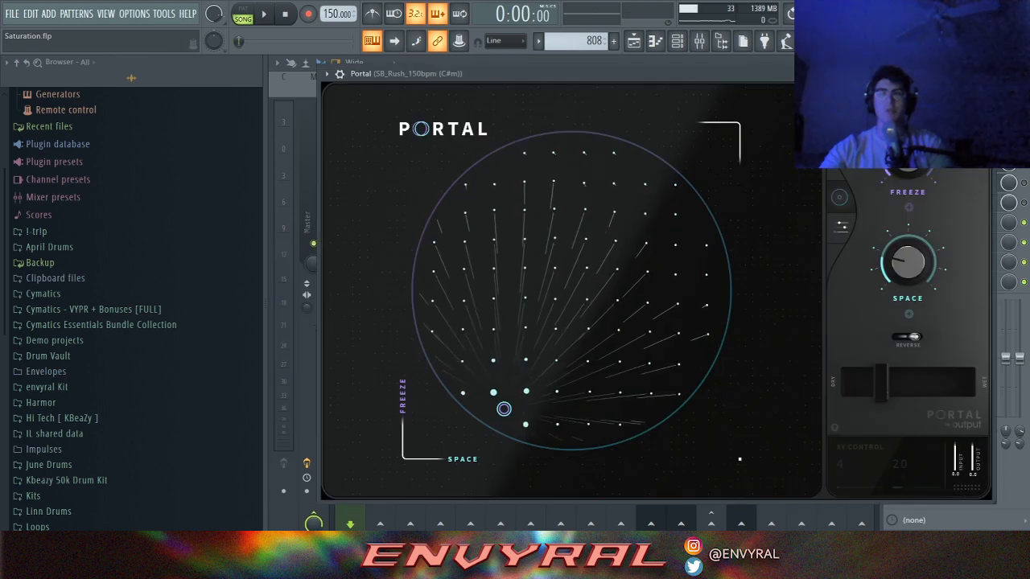
key("Escape")
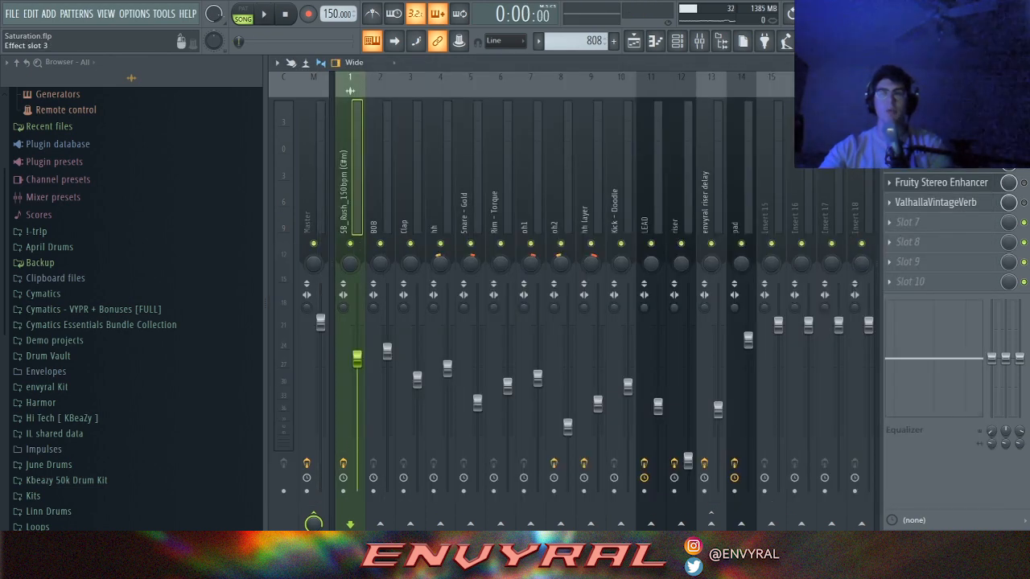
Step: Open Portal on the sample's mixer track, return to the playlist and play the chopped sample
left_click(935, 163)
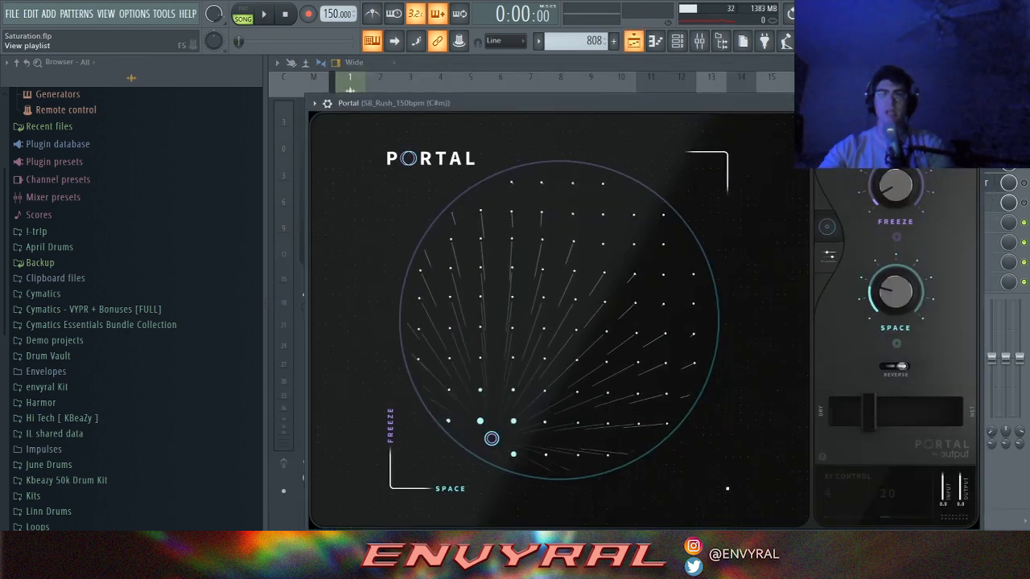
left_click(655, 41)
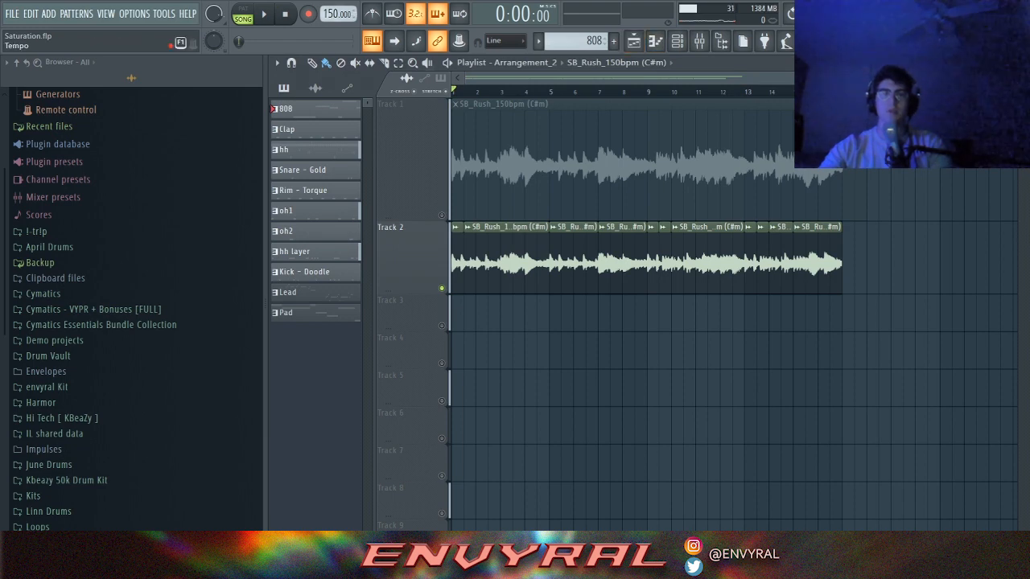
left_click(264, 14)
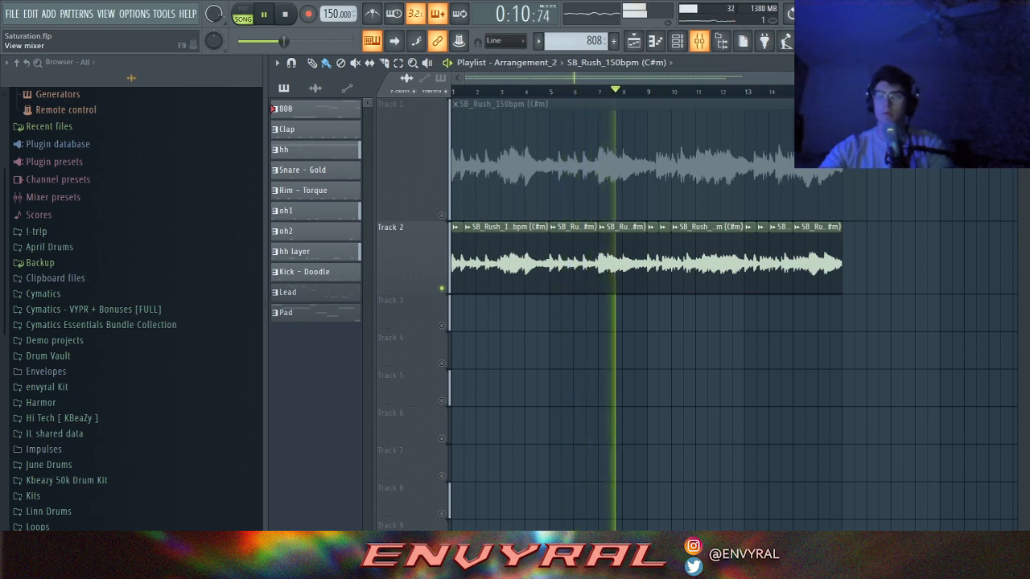
key("space")
Step: Review the Portal settings on the sample's mixer track, and close the plugin
key("F9")
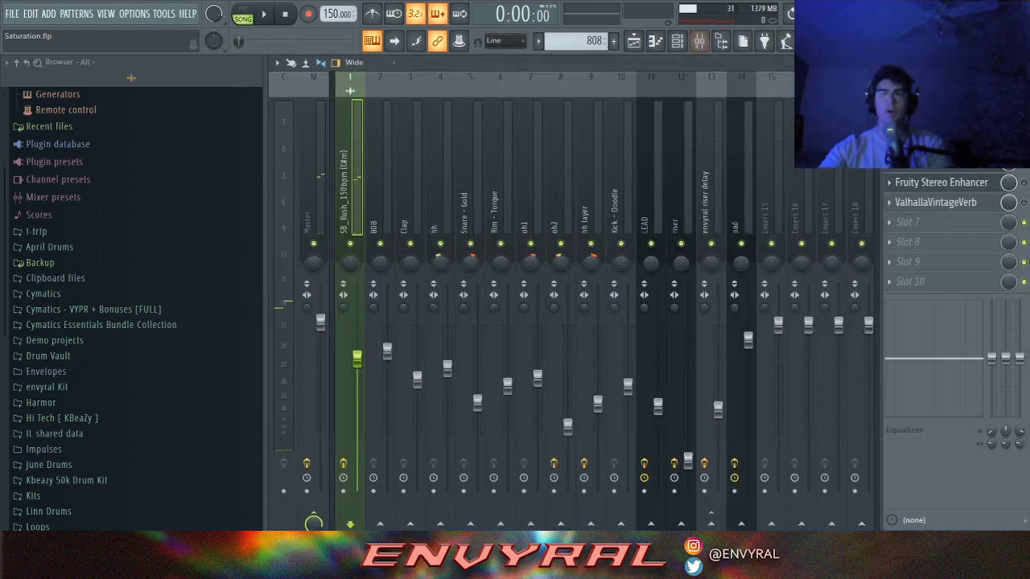
left_click(925, 142)
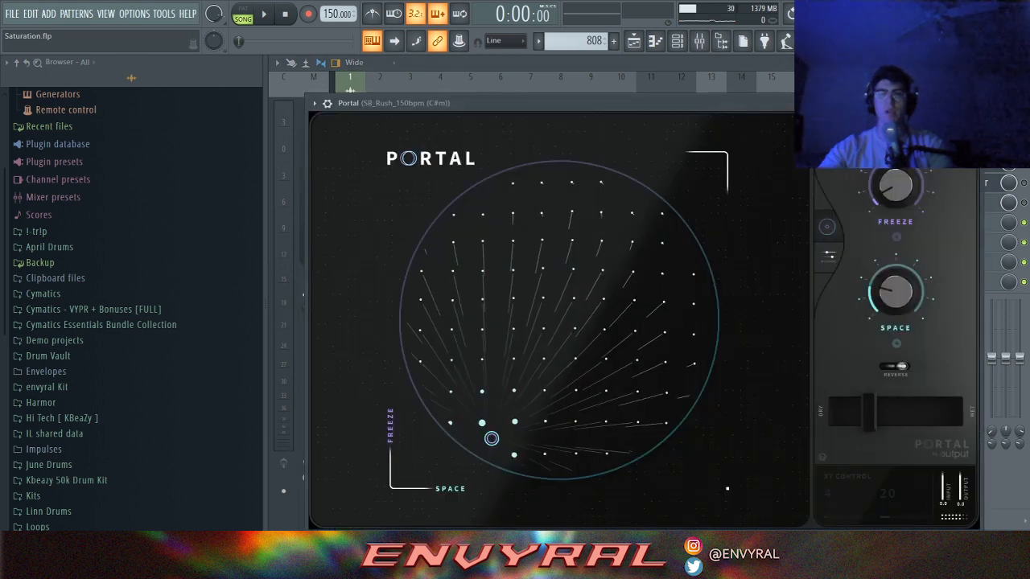
left_click_drag(909, 102, 881, 85)
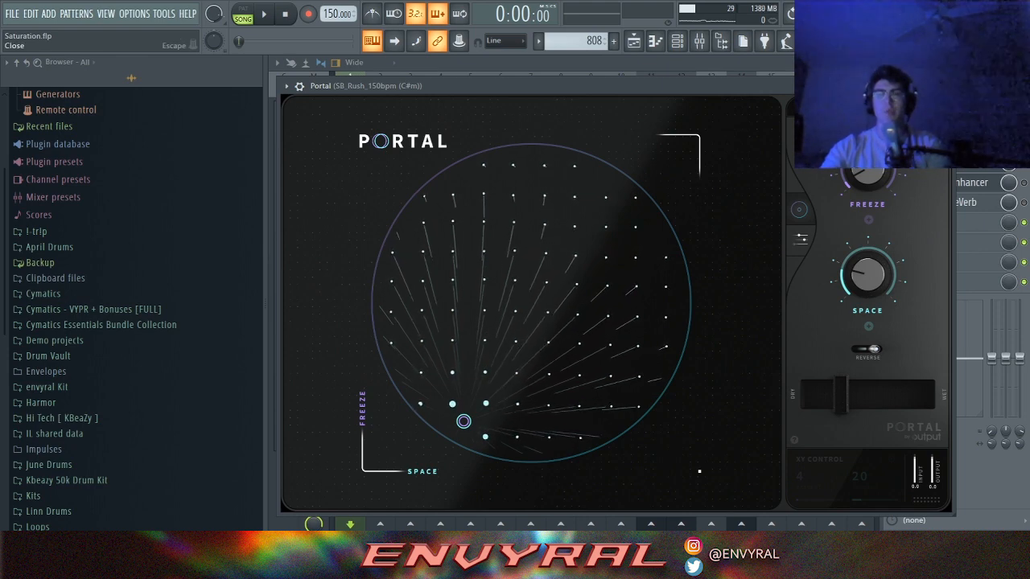
key("Escape")
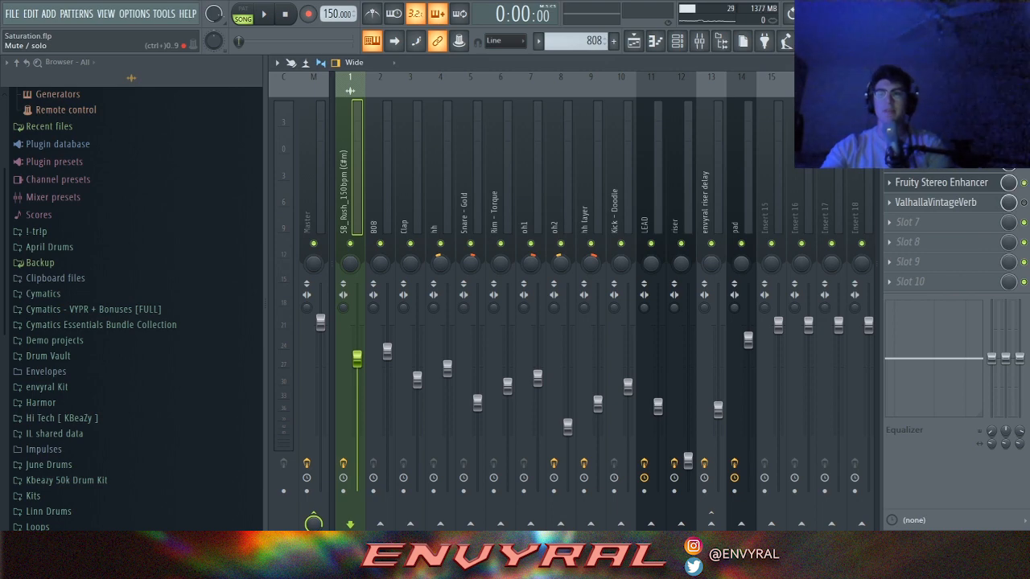
Step: Check the ValhallaVintageVerb settings on the sample's mixer track, and play the processed sample in the playlist
left_click(936, 202)
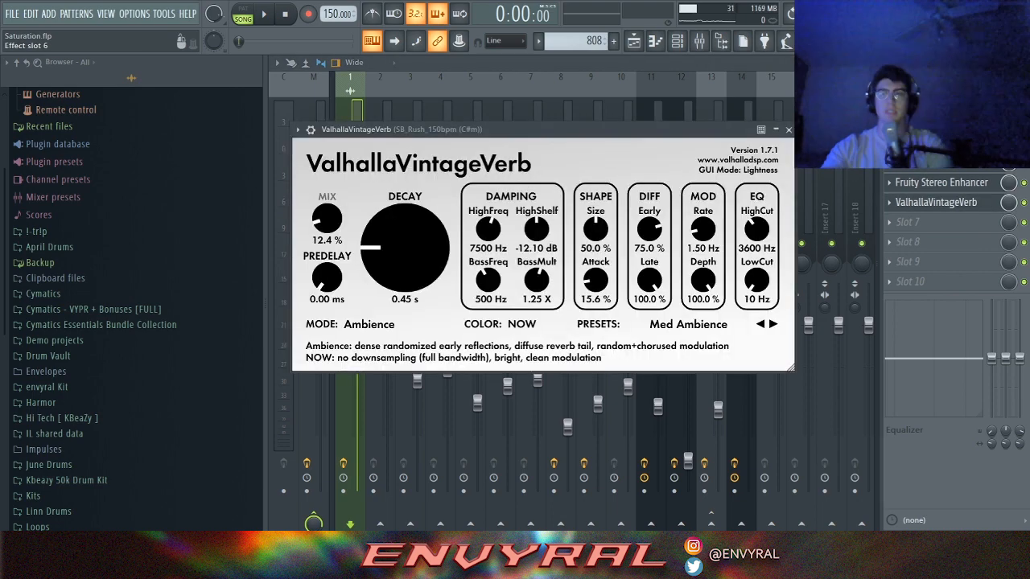
key("Escape")
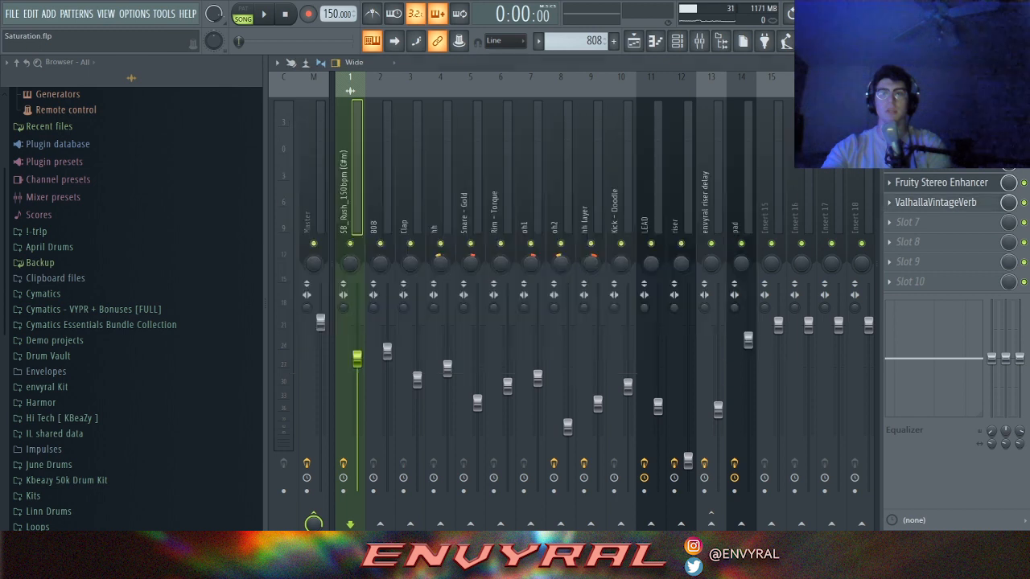
key("F5")
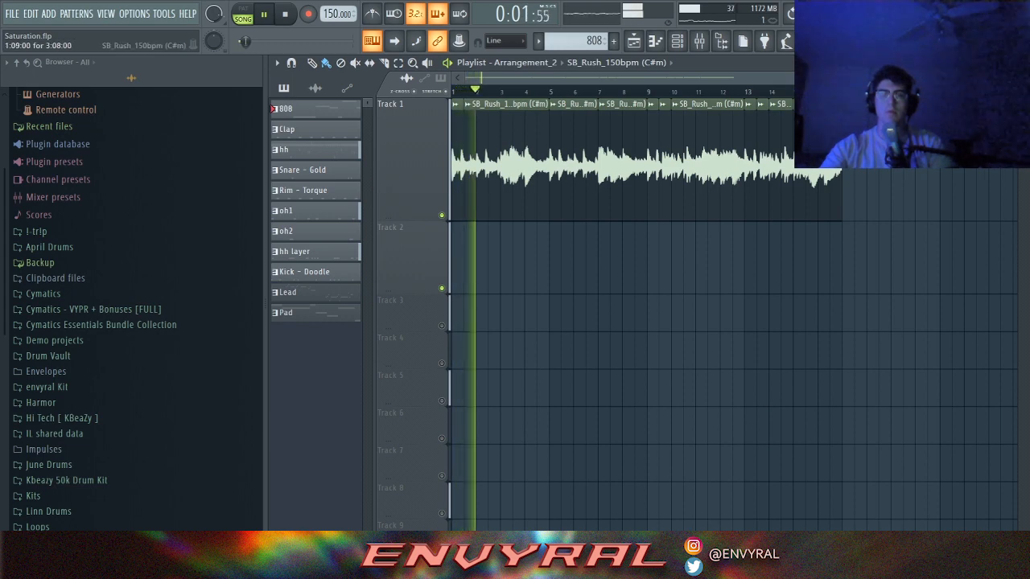
key("space")
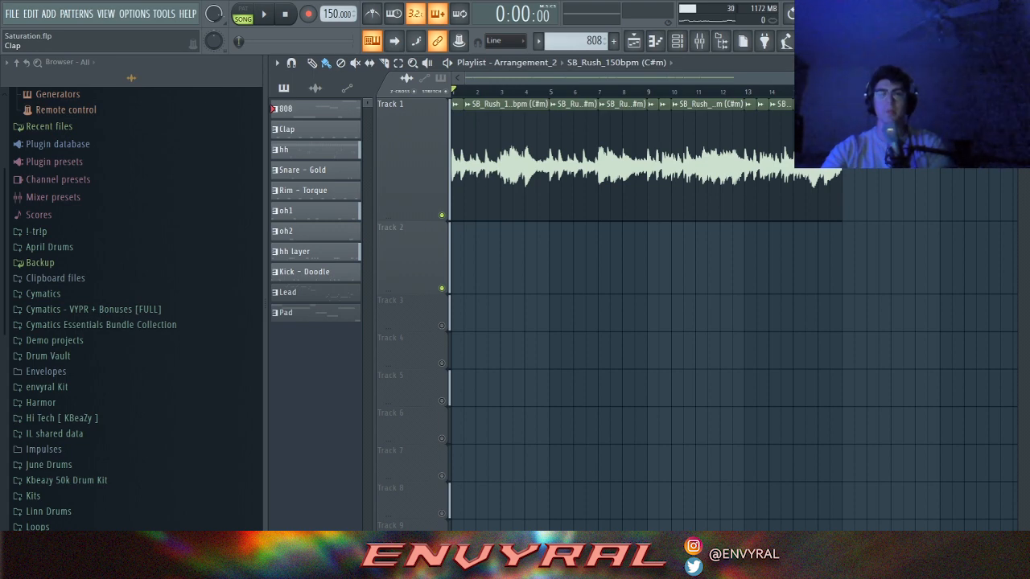
Step: Place the 808 pattern on Track 2 and the Clap pattern on Track 3, and play them with the 808 notes displayed
left_click_drag(314, 109, 332, 128)
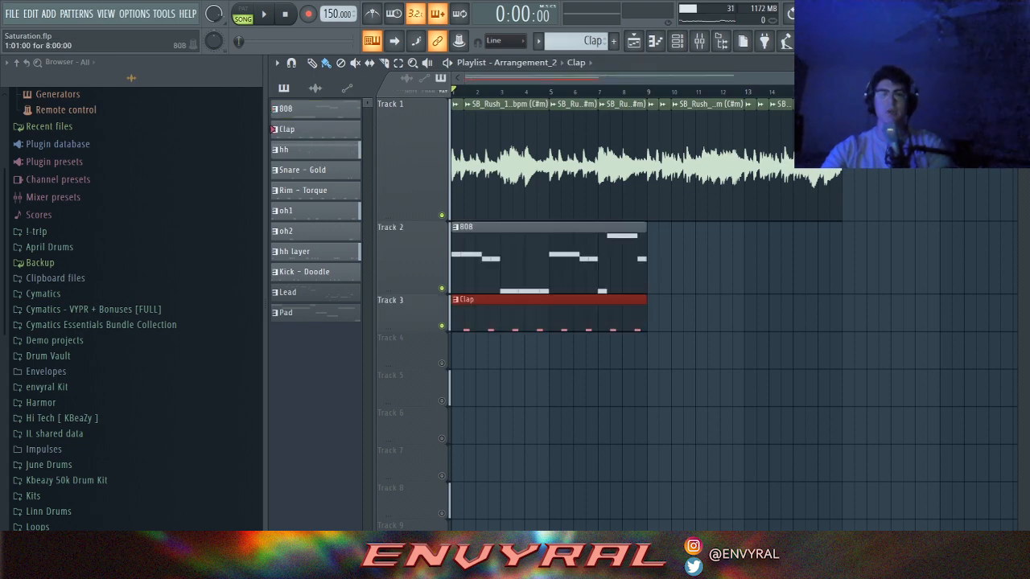
double_click(496, 267)
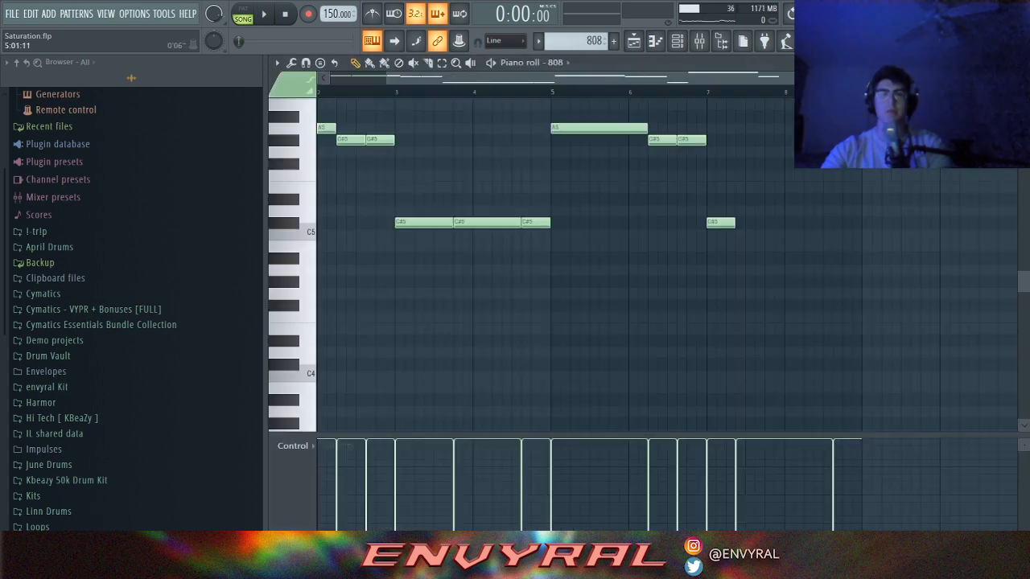
scroll(587, 266, "left", 1)
scroll(844, 273, "down", 1)
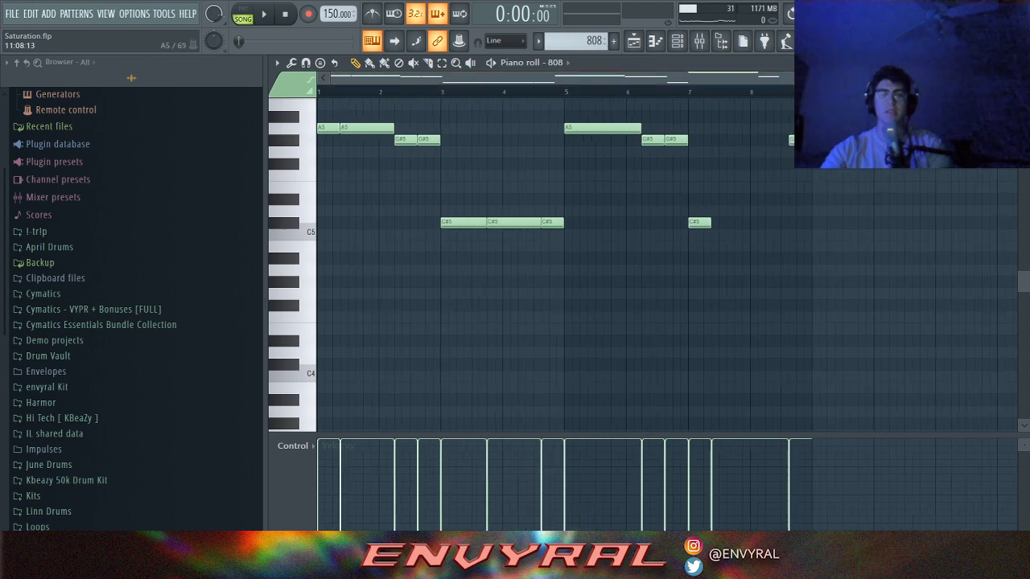
scroll(843, 274, "up", 2)
key("space")
left_click_drag(684, 435, 684, 467)
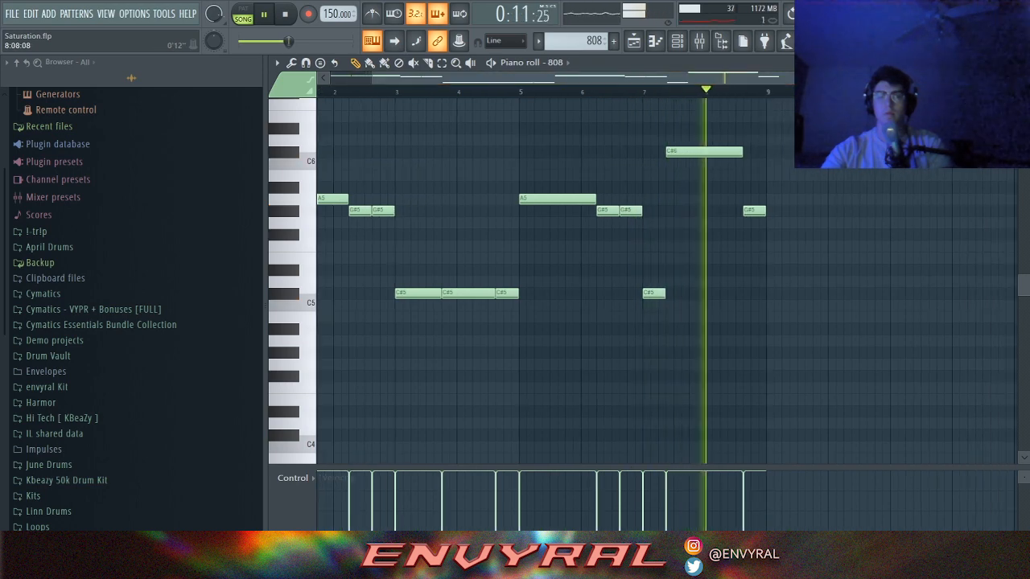
key("space")
left_click(633, 41)
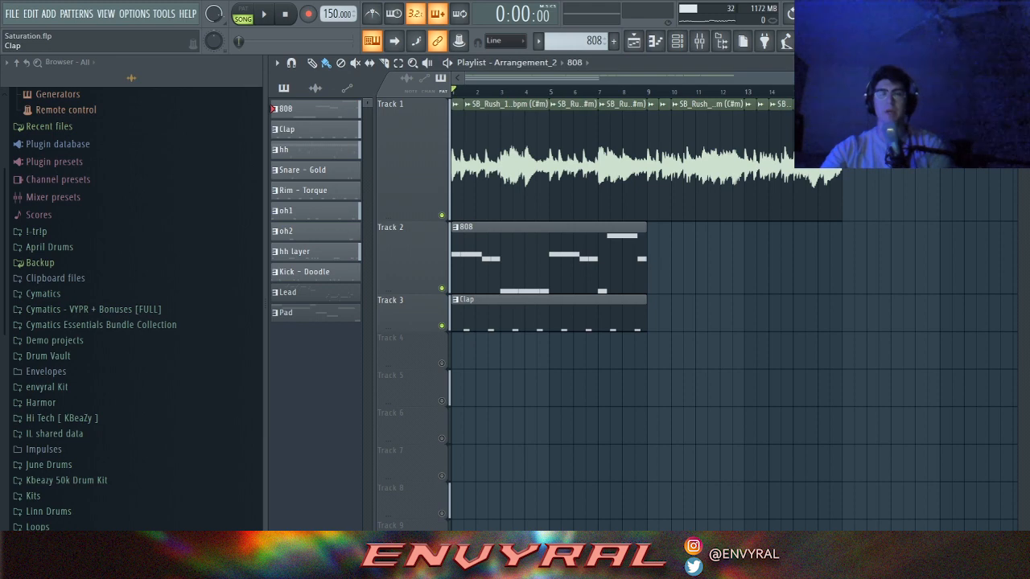
Step: Place the hh pattern on Track 4, and play the arrangement with the hi-hat notes displayed
left_click_drag(310, 150, 484, 349)
left_click(654, 41)
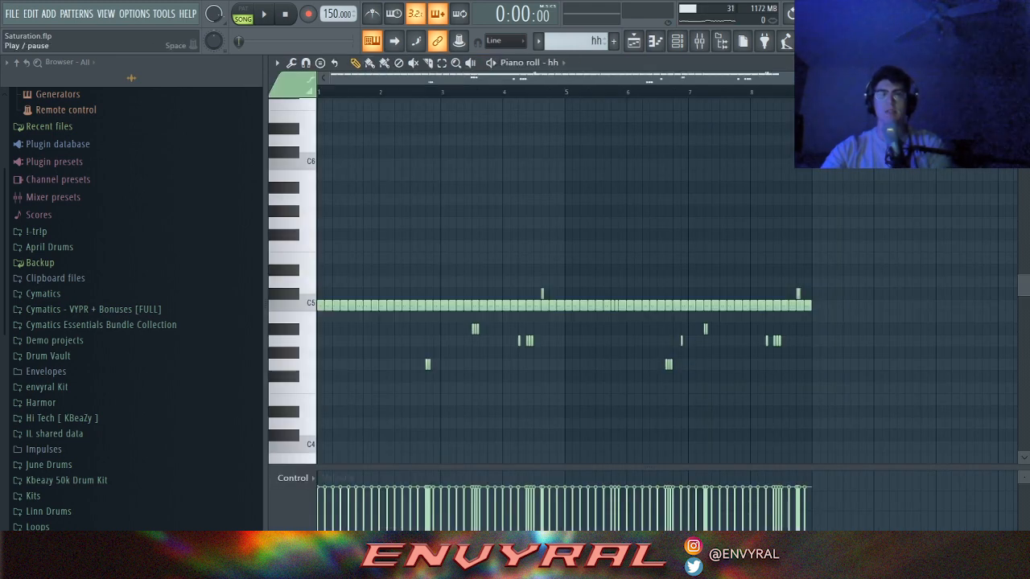
key("space")
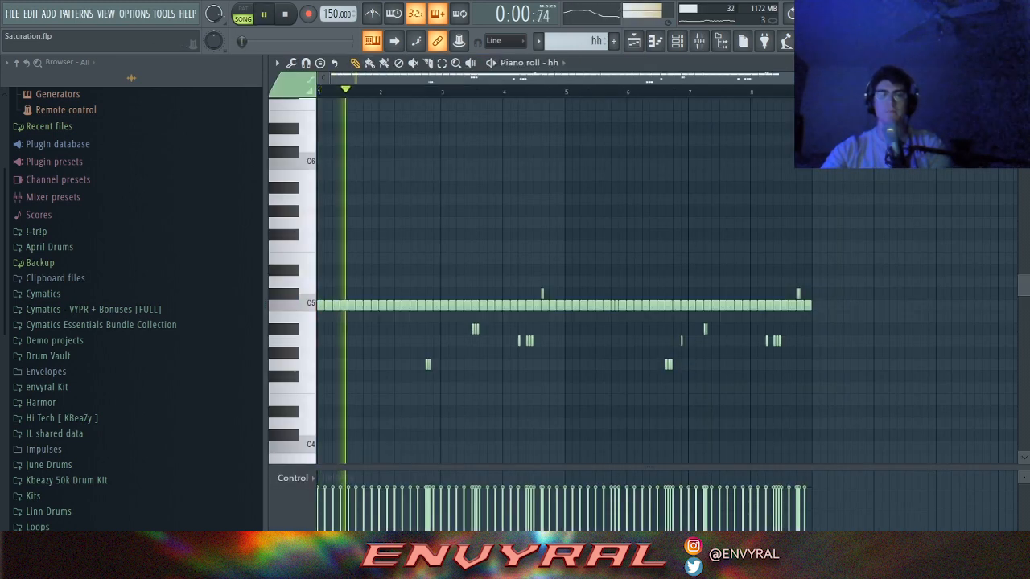
scroll(415, 306, "up", 2)
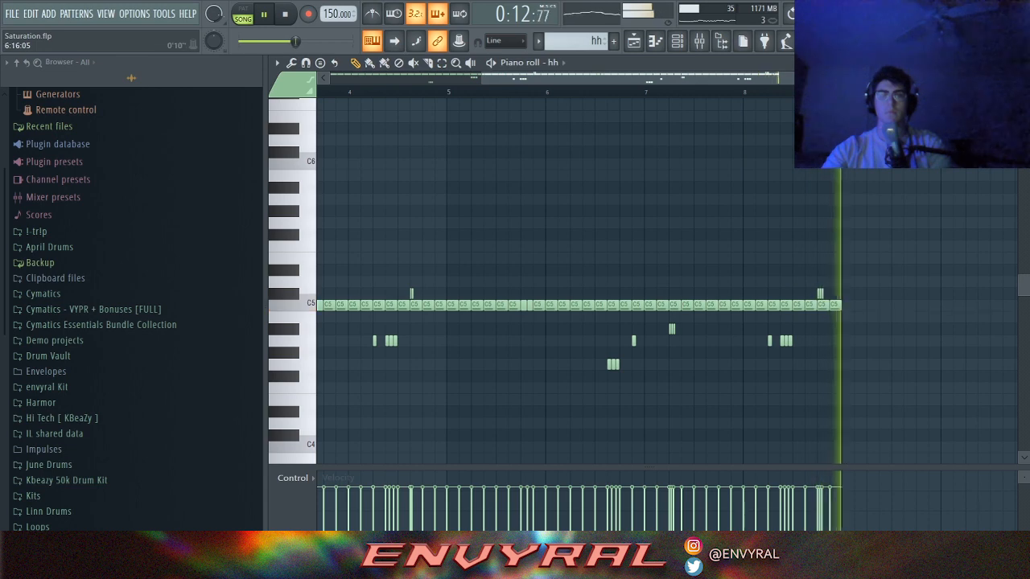
key("space")
scroll(483, 282, "left", 4)
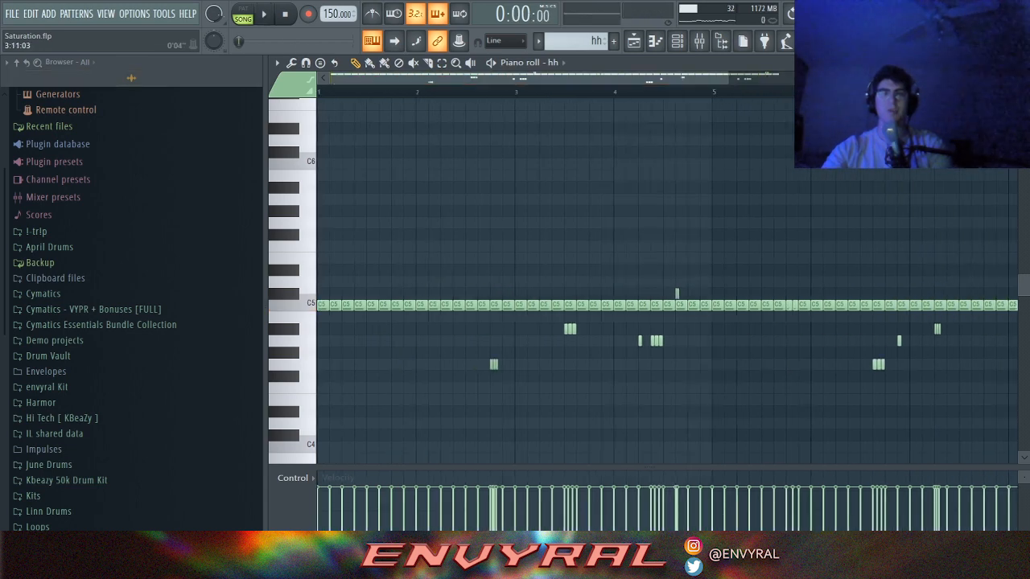
Step: Set the grid snap to 1/6 step, inspect the hi-hat rolls, and return to the playlist
left_click_drag(727, 78, 700, 78)
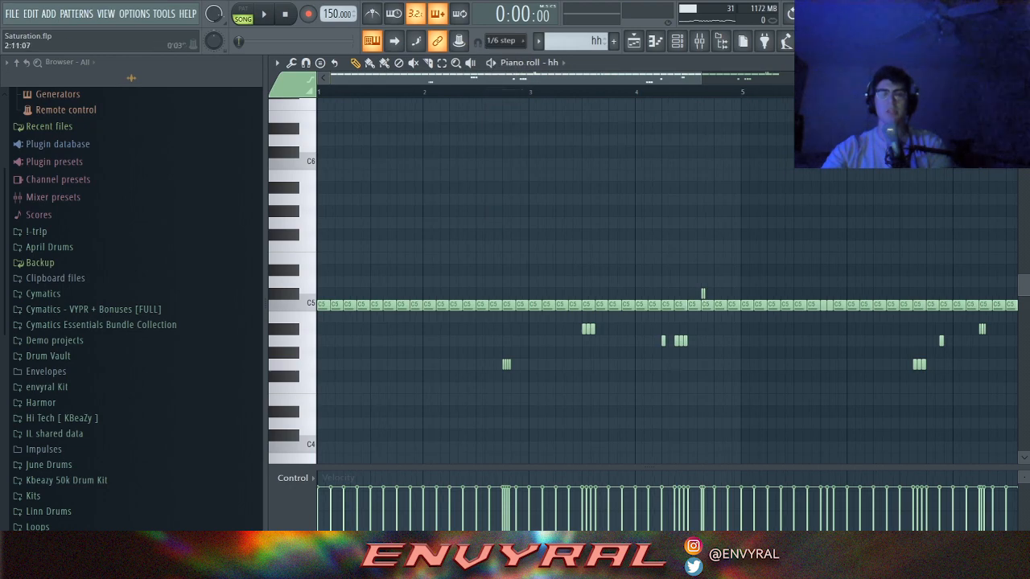
left_click_drag(700, 78, 907, 78)
left_click(601, 90)
left_click(372, 40)
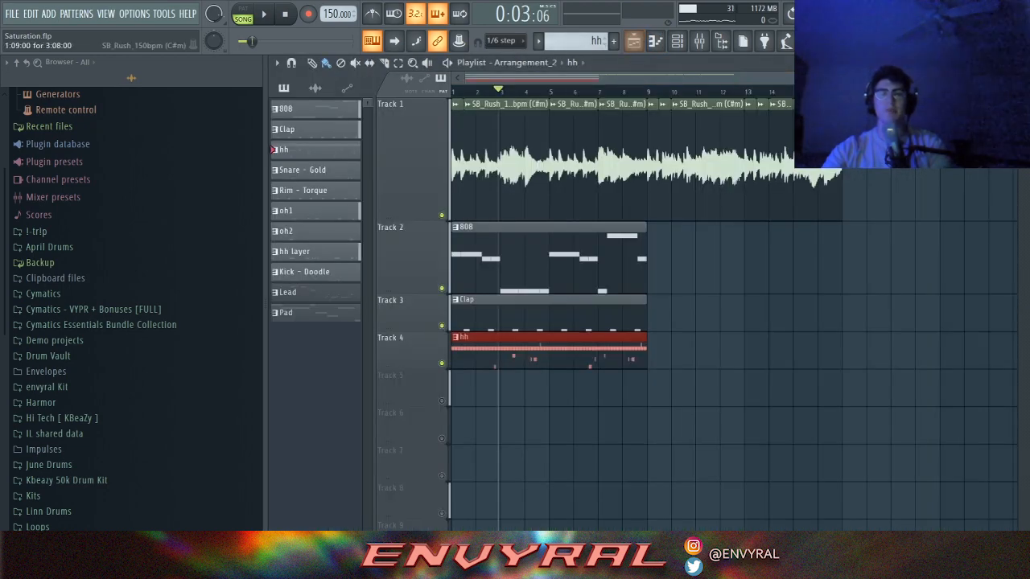
Step: Place the Snare - Gold pattern on Track 5, and play the arrangement with the snare notes displayed
double_click(316, 170)
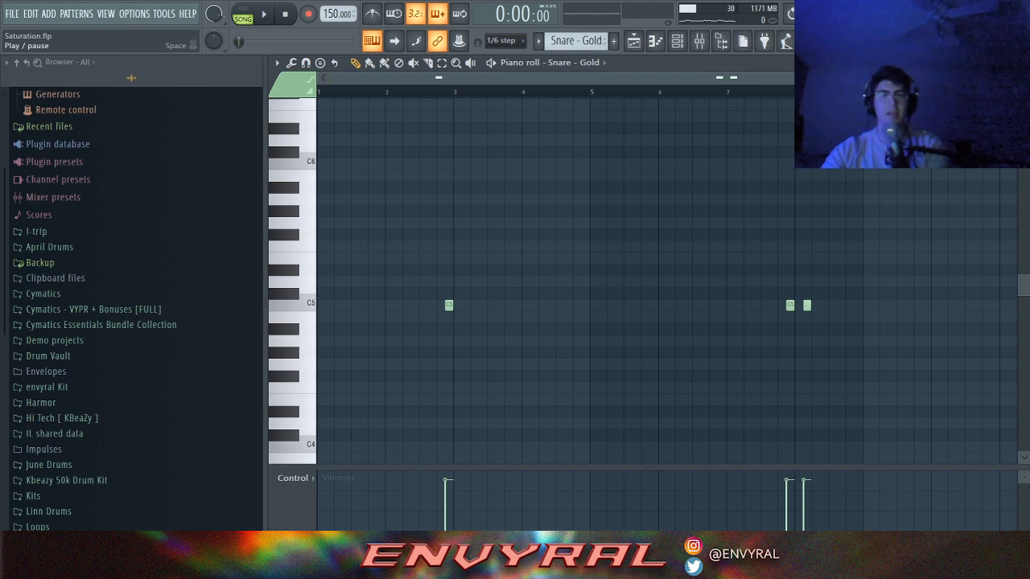
key("space")
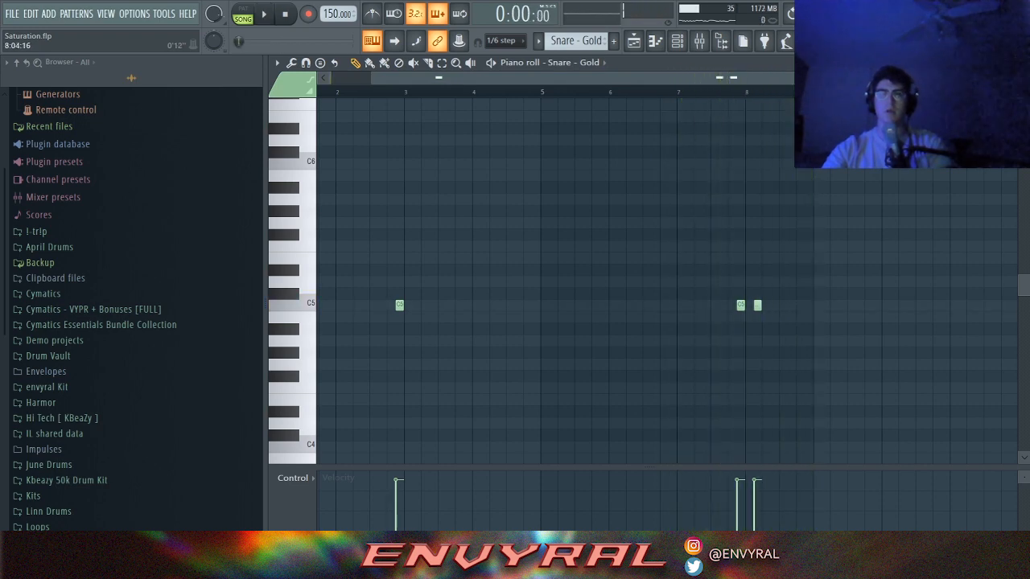
key("F5")
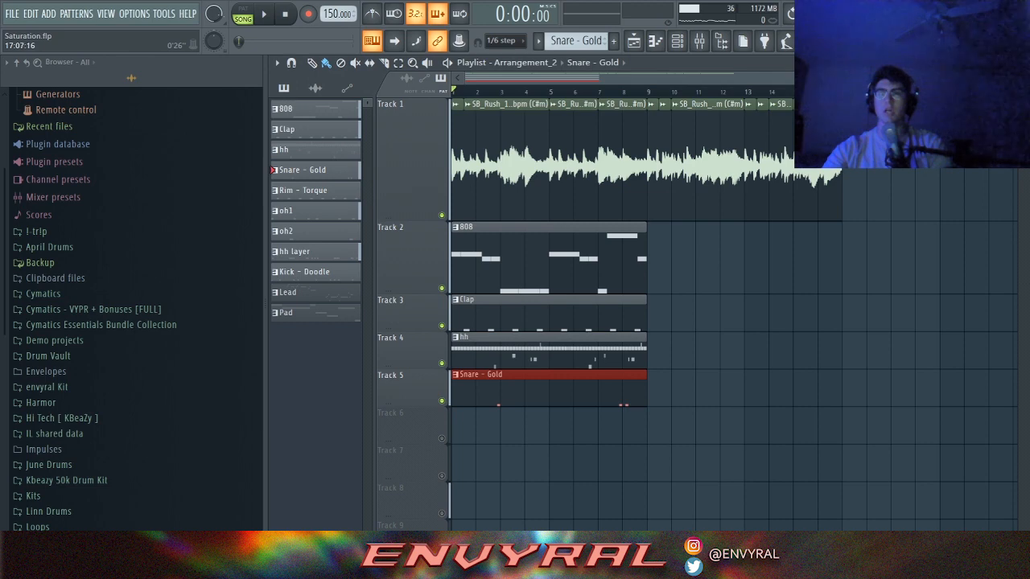
Step: Place the Rim - Torque pattern at the start of Track 6
scroll(692, 321, "down", 2)
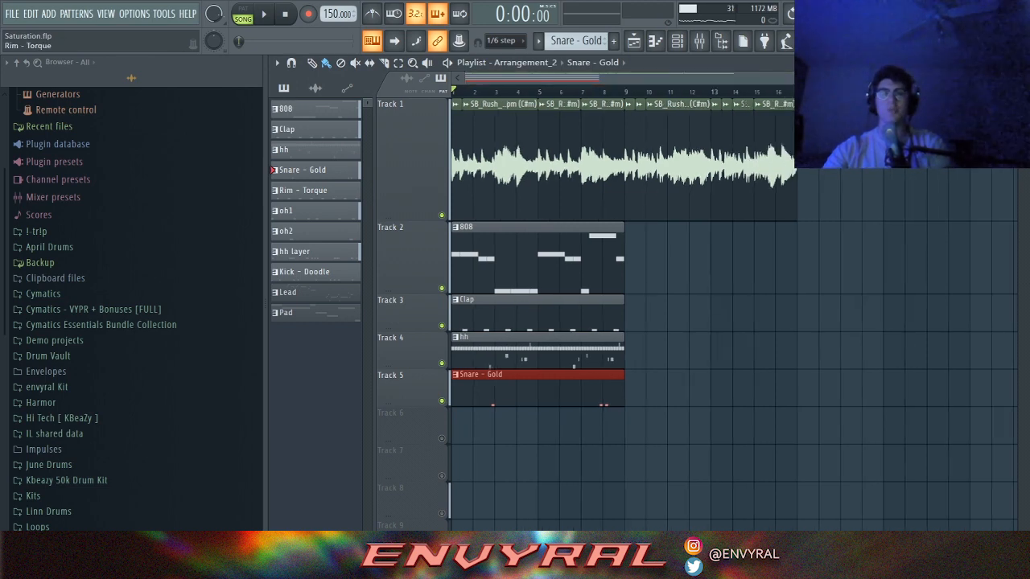
left_click(314, 191)
left_click(458, 426)
scroll(458, 422, "down", 2)
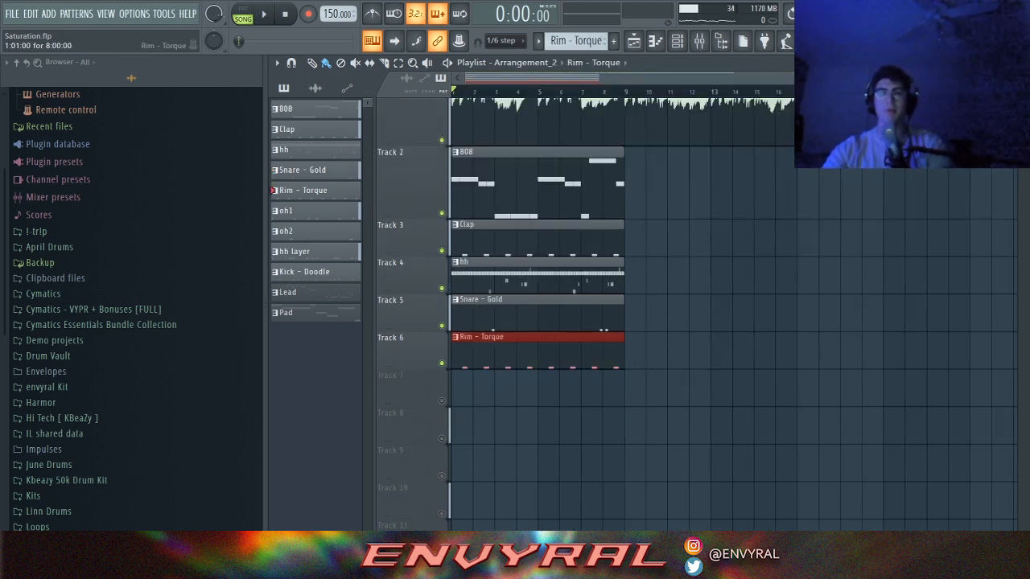
Step: Delete the Clap clip from Track 3, and play the arrangement with the Rim - Torque notes displayed
right_click(503, 314)
right_click(503, 239)
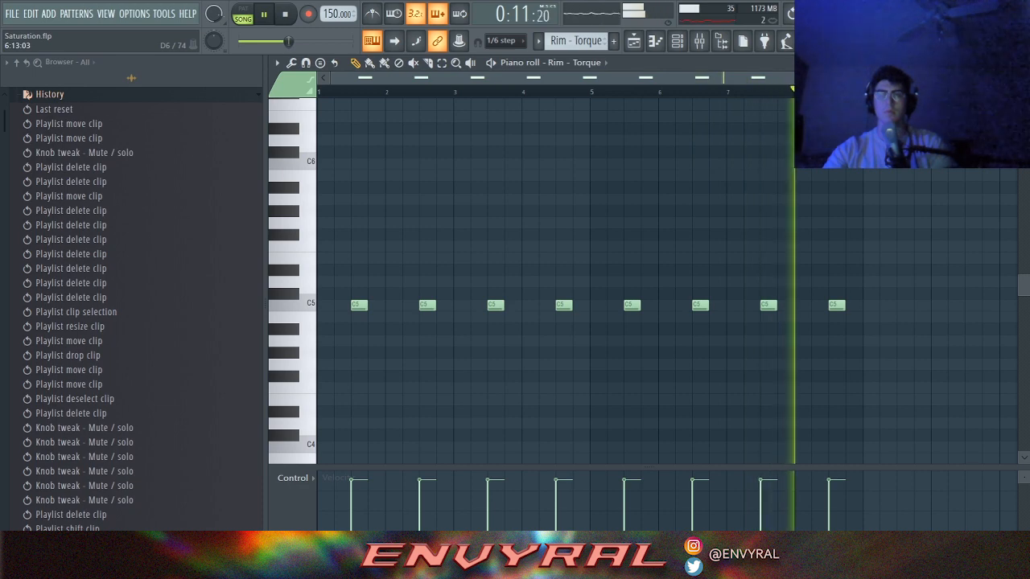
left_click(634, 41)
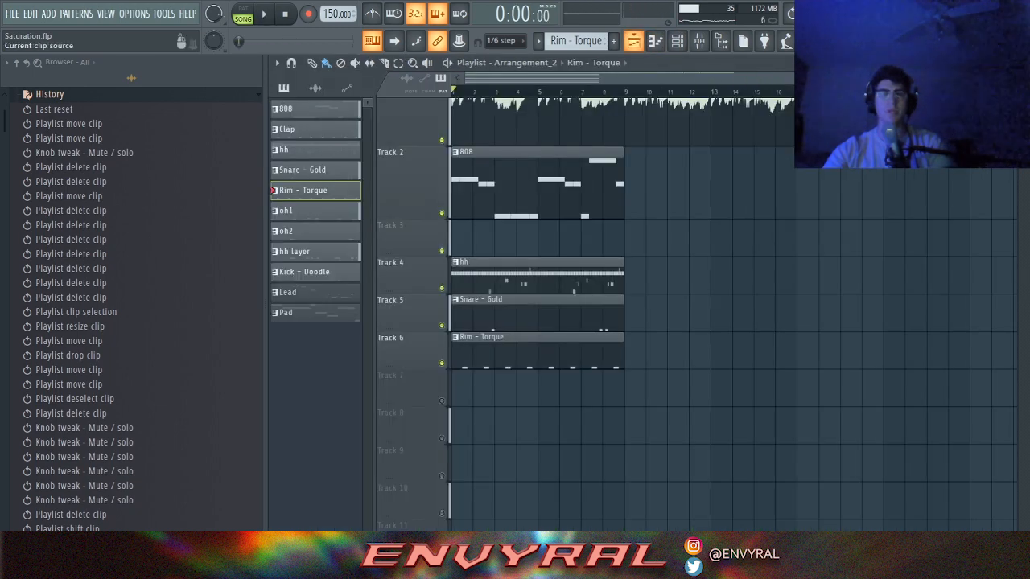
Step: Place the oh1 pattern on Track 7, and play the arrangement with the open hi-hat notes displayed
left_click_drag(315, 211, 457, 388)
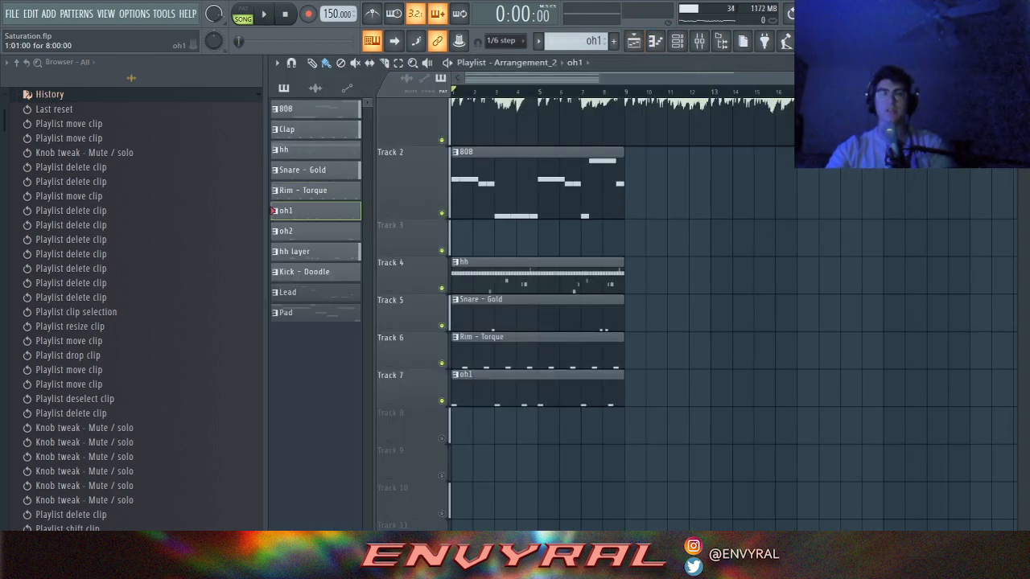
key("F7")
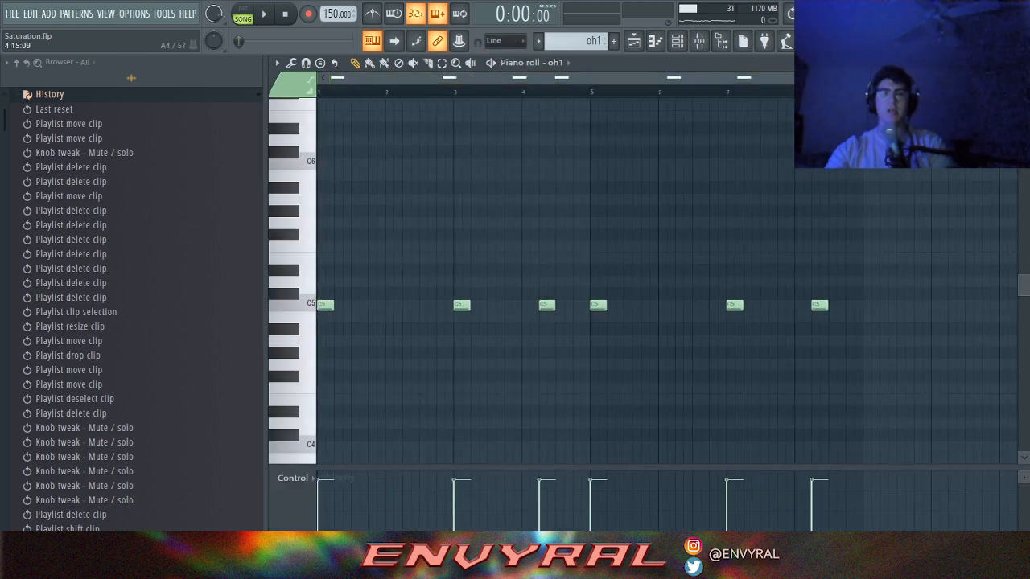
left_click(556, 63)
left_click(557, 62)
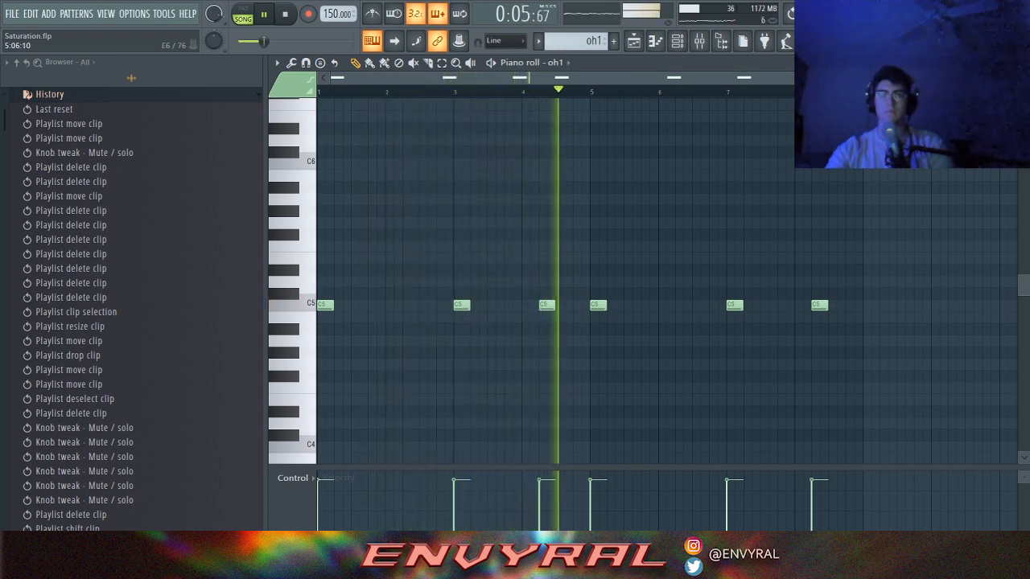
left_click(557, 62)
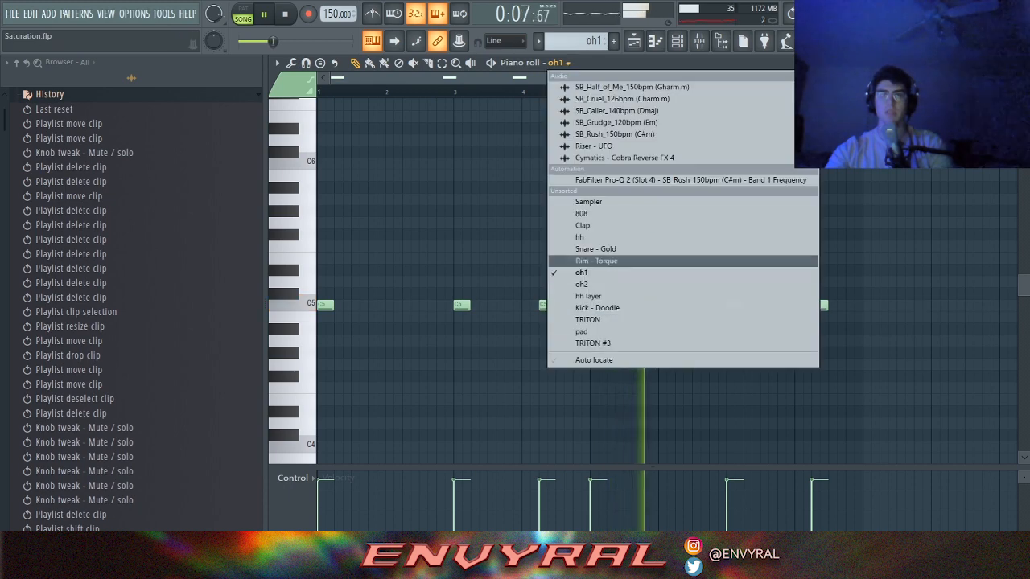
left_click(587, 63)
Step: Place the oh2 pattern on Track 8, play it with its notes displayed, and save the project
key("F5")
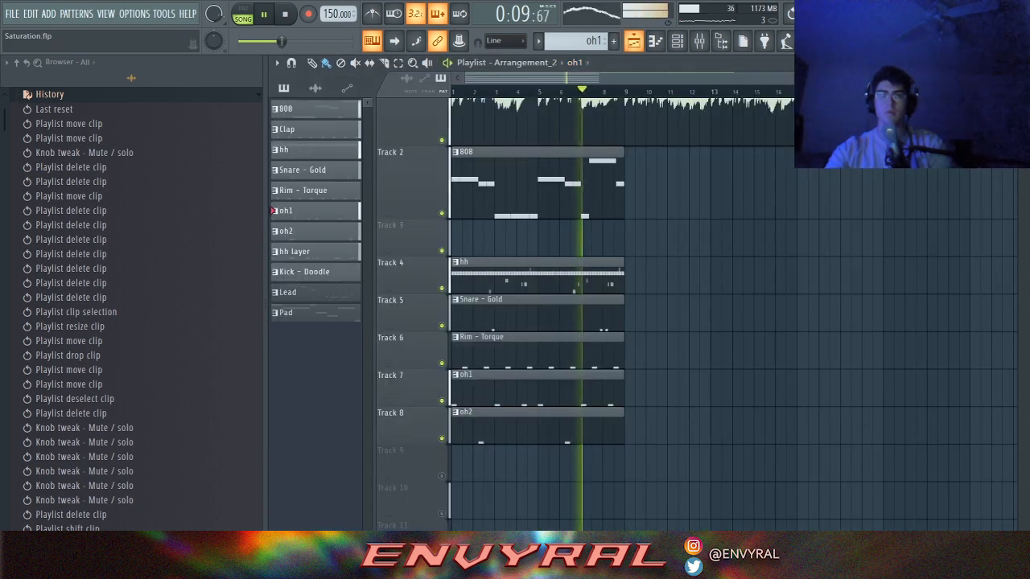
double_click(538, 412)
left_click_drag(707, 78, 369, 78)
key("ctrl+s")
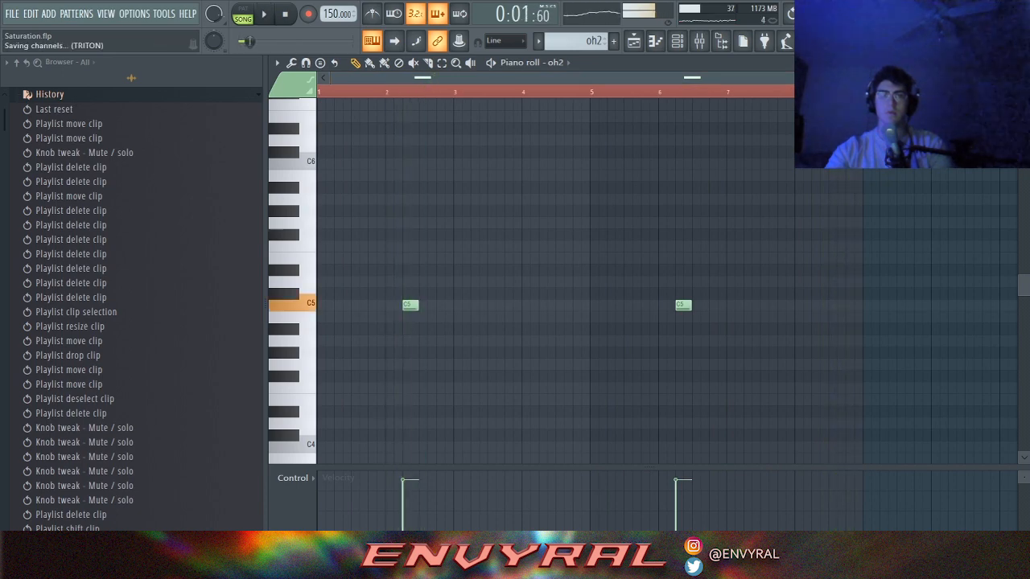
Step: Place the hh layer pattern on Track 9 and display its notes in the piano roll
key("F5")
left_click(537, 451)
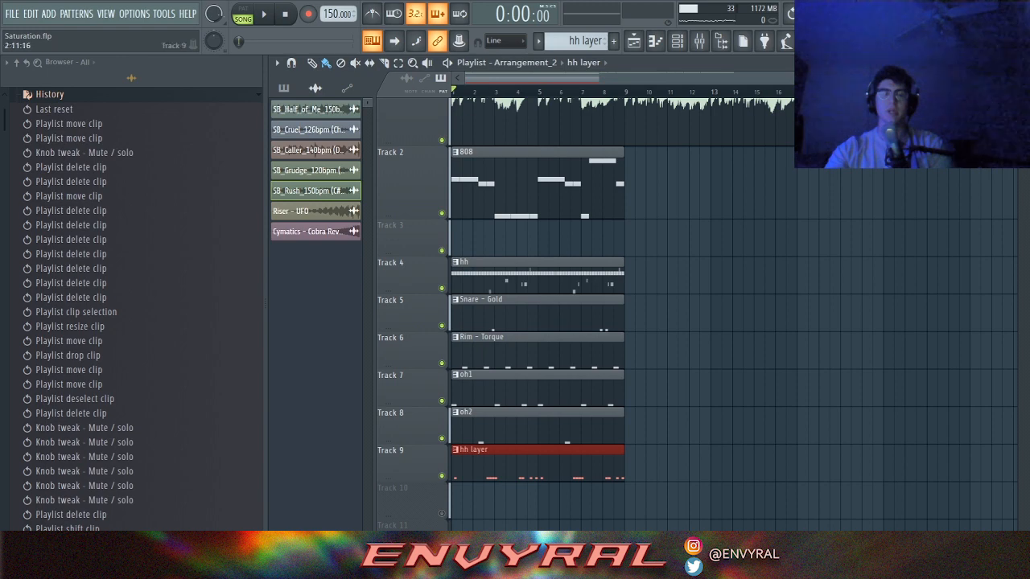
key("F7")
left_click_drag(555, 78, 495, 78)
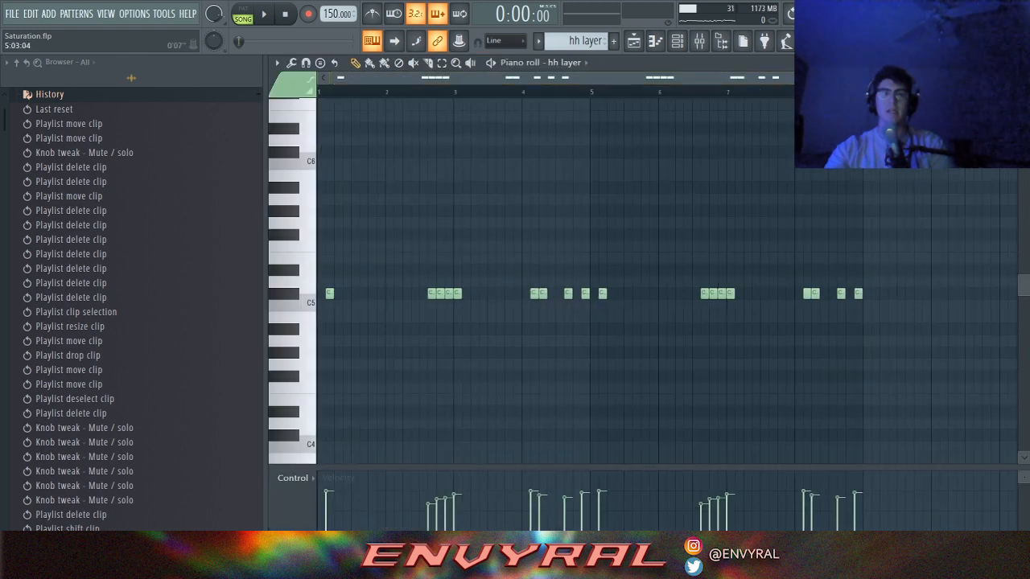
Step: Check the hh layer channel's sampler settings, and play the arrangement with the hh layer notes displayed
left_click(655, 40)
left_click(650, 322)
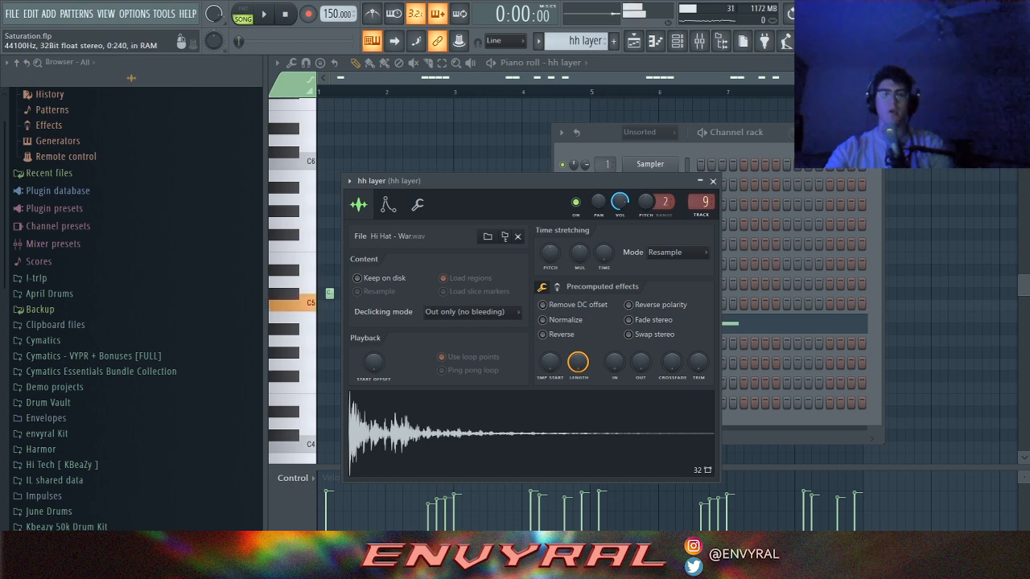
left_click(712, 181)
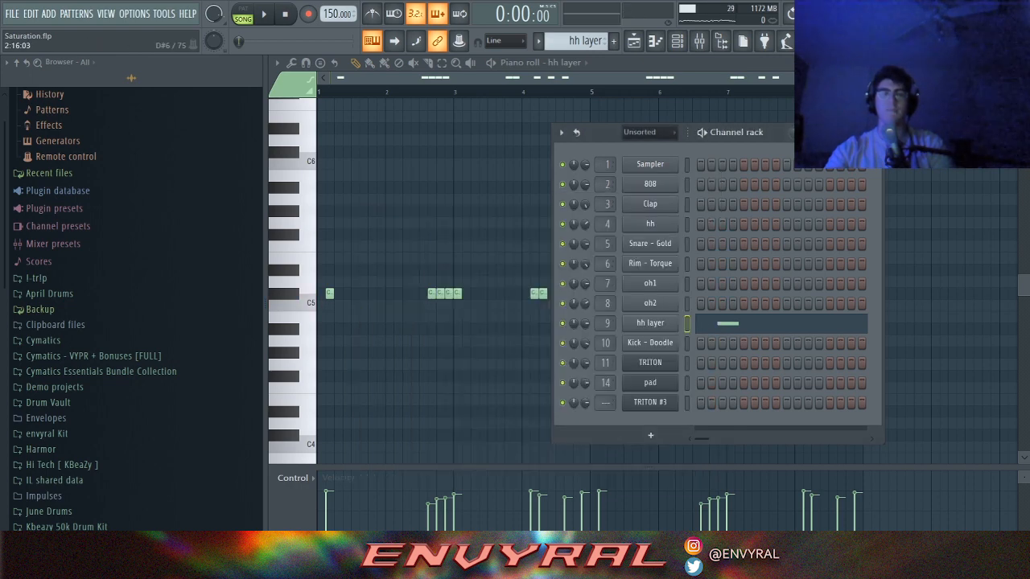
left_click(461, 78)
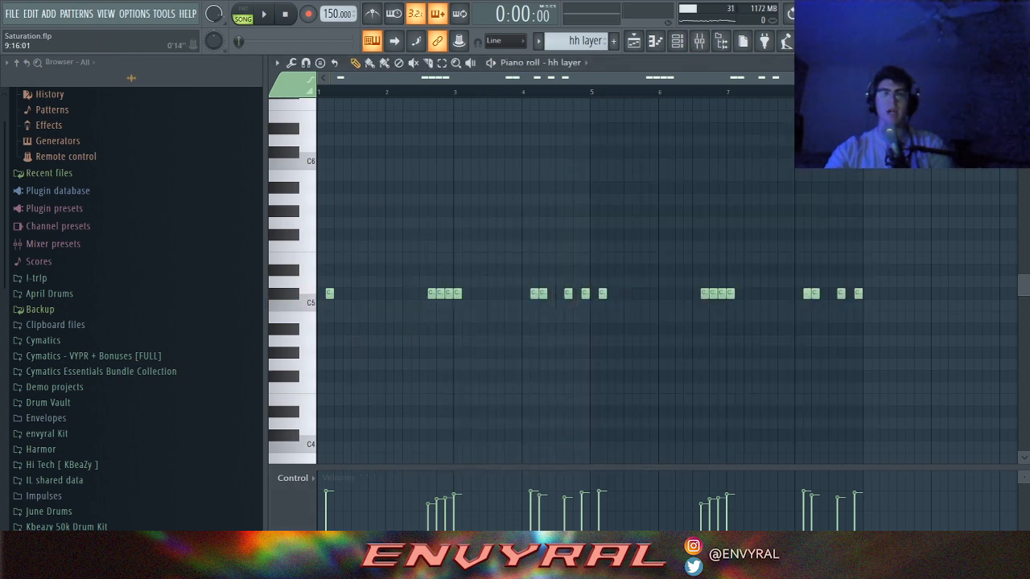
scroll(804, 322, "down", 2)
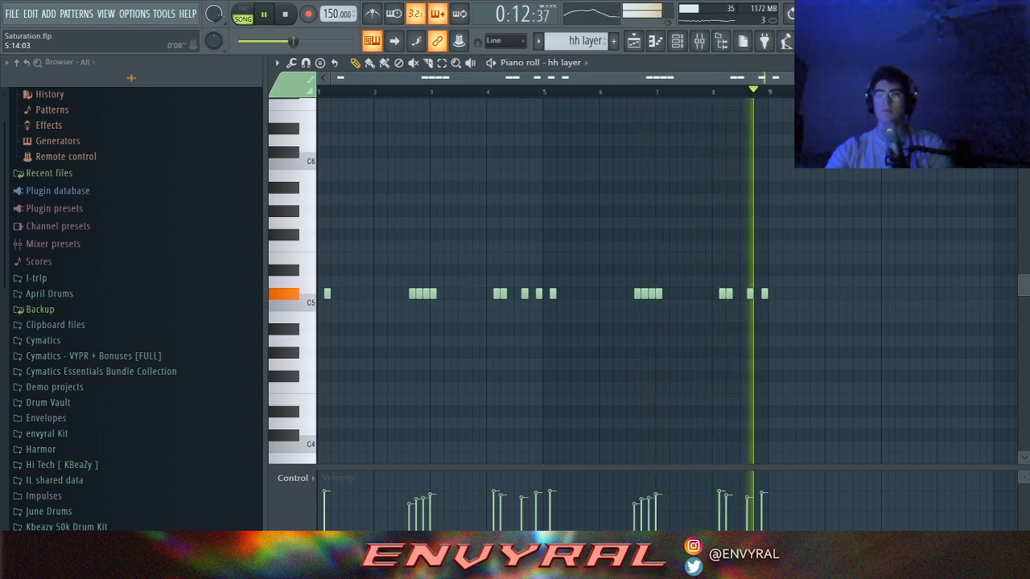
Step: Place the Kick - Doodle pattern on Track 10, and play the arrangement with the kick notes displayed
key("F5")
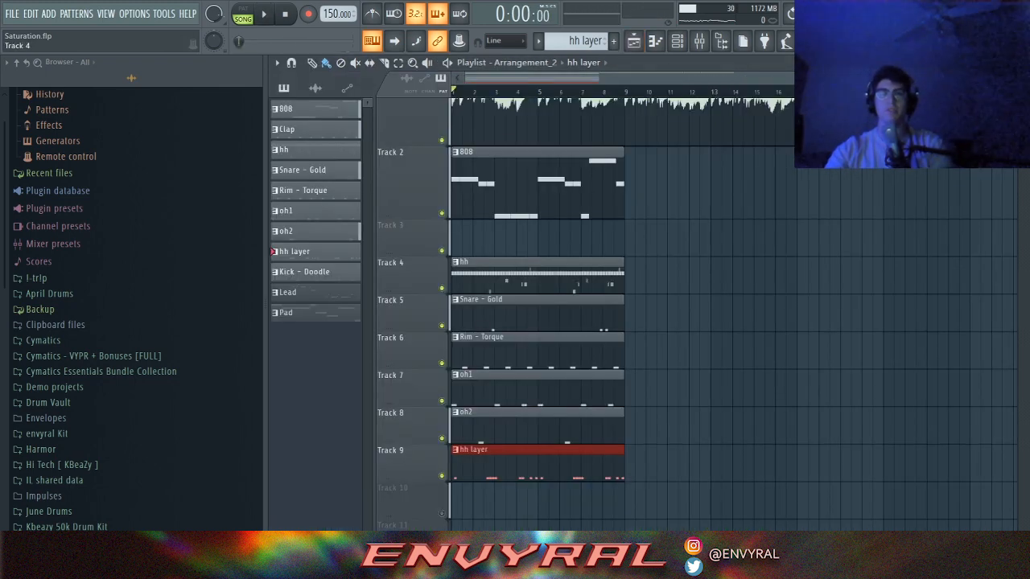
scroll(611, 313, "down", 2)
left_click_drag(304, 272, 510, 402)
key("F7")
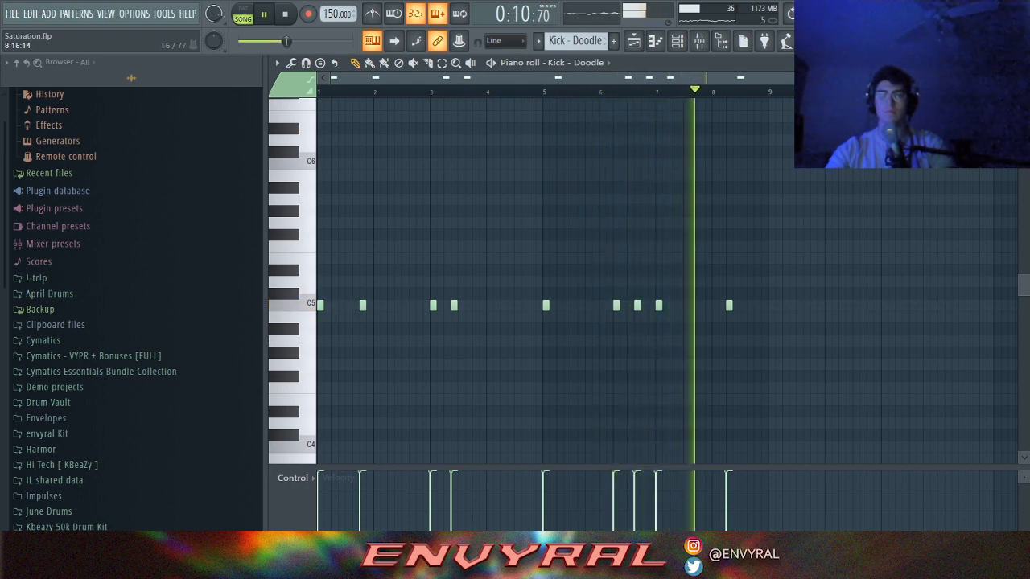
key("space")
left_click(633, 40)
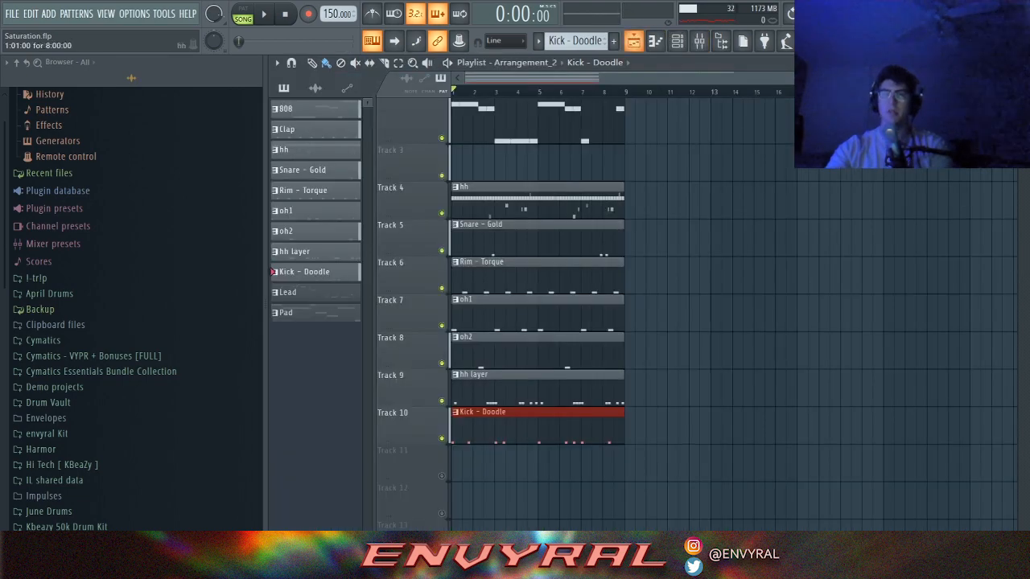
Step: Switch the playlist from Arrangement_2 to Arrangement, and examine how the clips and filter automation are laid out
scroll(535, 318, "down", 1)
scroll(535, 318, "up", 5)
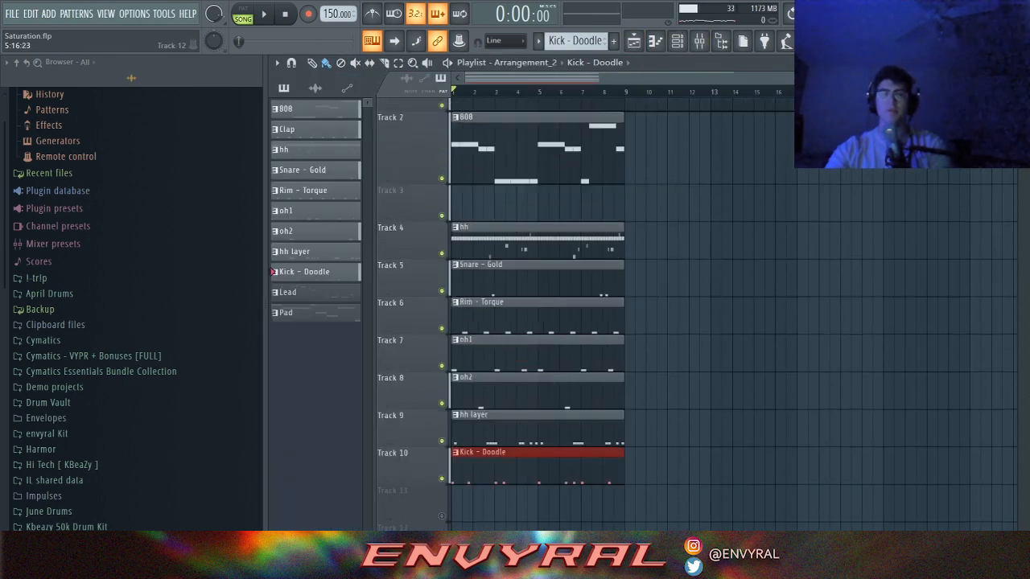
left_click(518, 62)
left_click(527, 121)
scroll(466, 282, "up", 5)
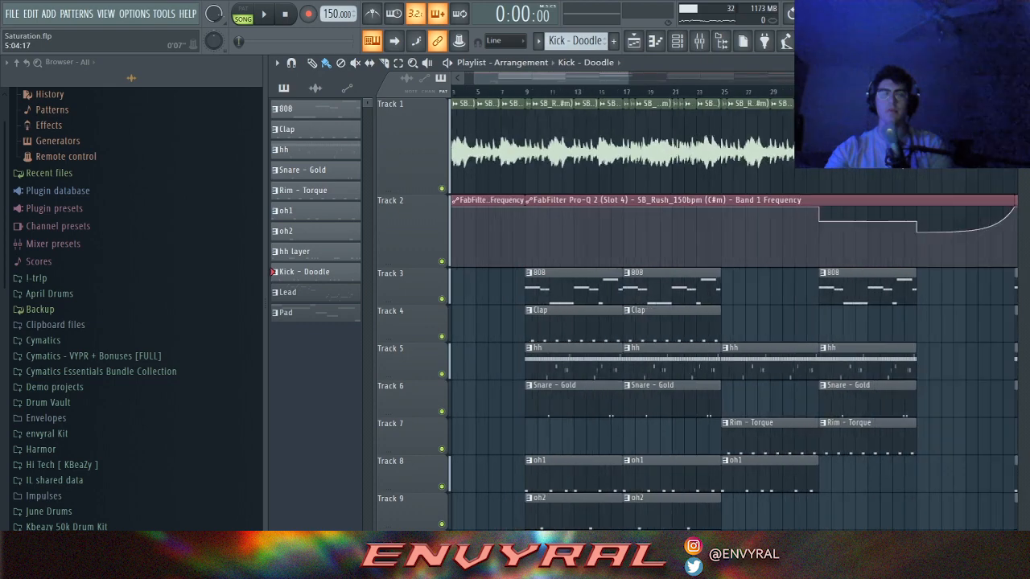
scroll(660, 241, "down", 3)
scroll(677, 233, "down", 3)
scroll(676, 233, "up", 3)
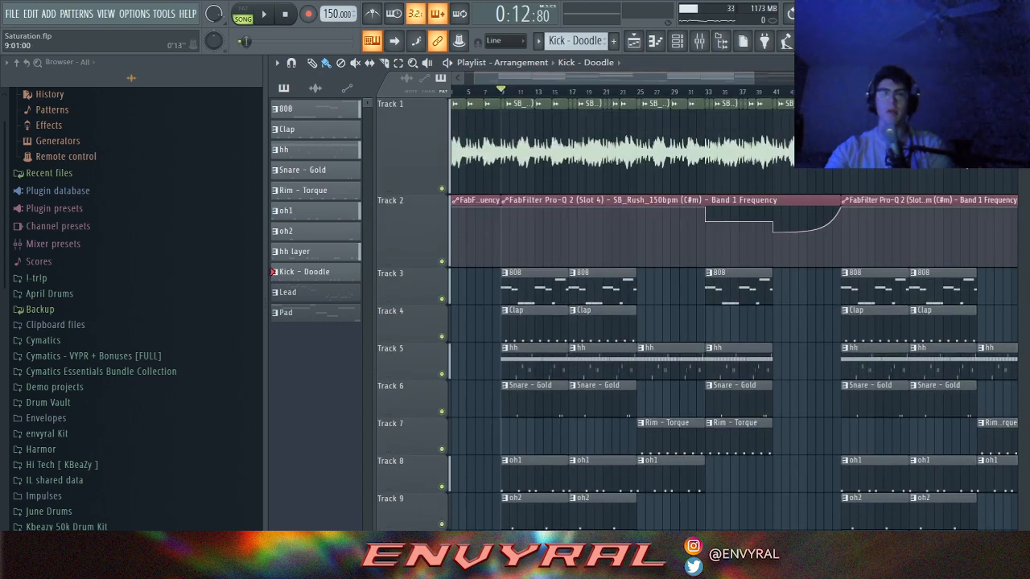
scroll(636, 322, "down", 2)
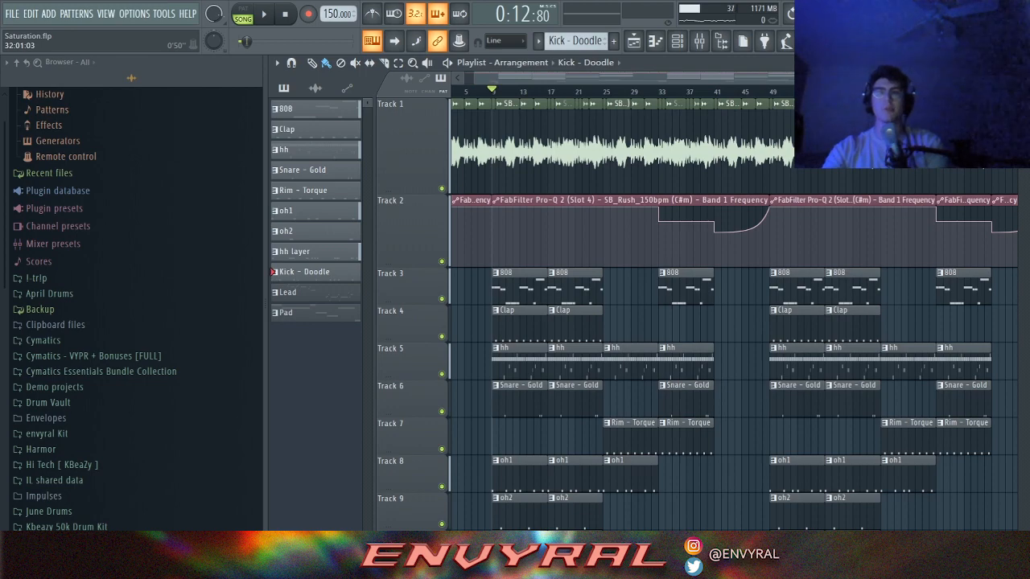
left_click_drag(813, 78, 798, 78)
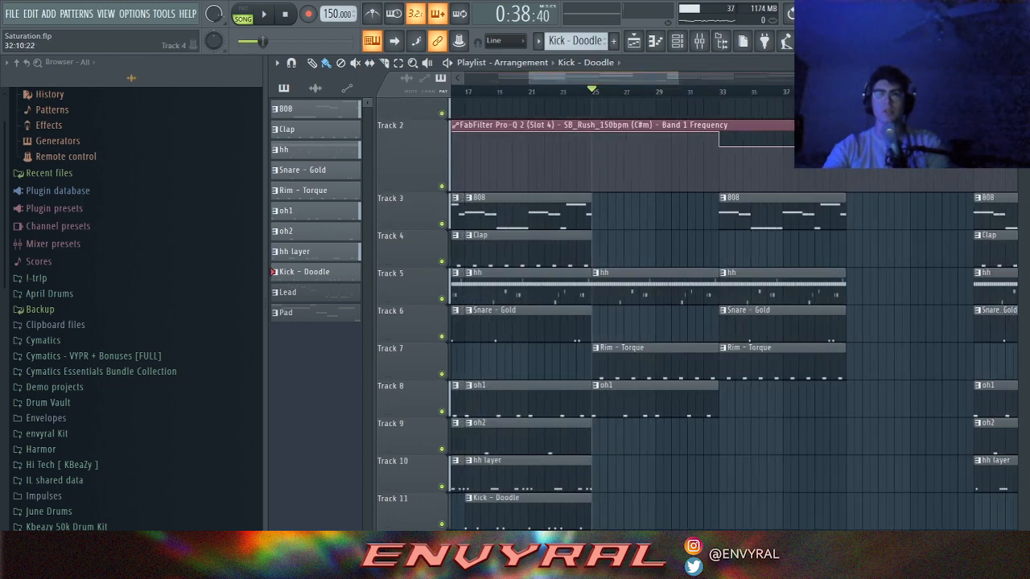
Step: Play the Lead pattern on Track 12 from bar 25 with its notes displayed, and return to the playlist
scroll(705, 286, "down", 2)
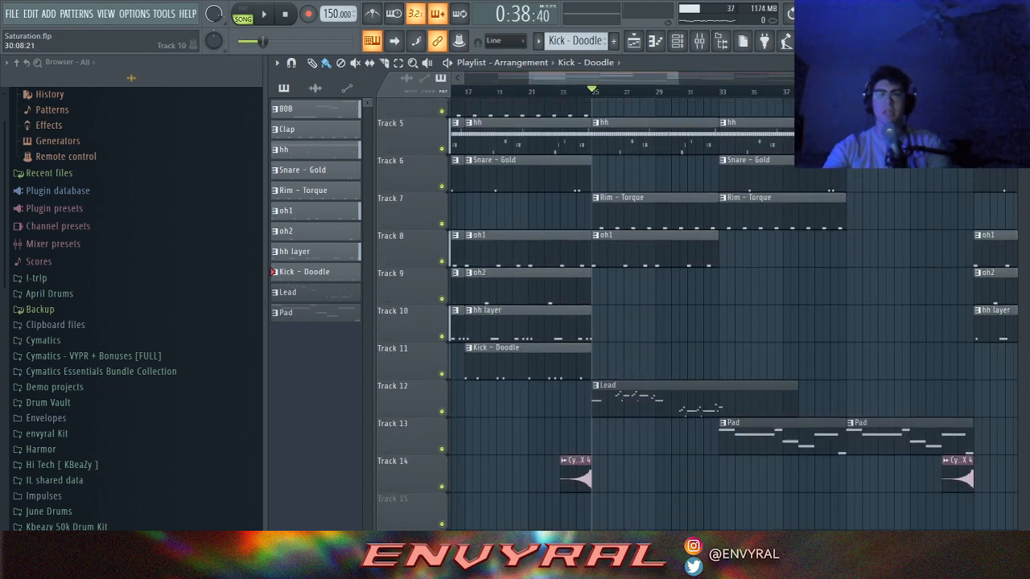
double_click(623, 397)
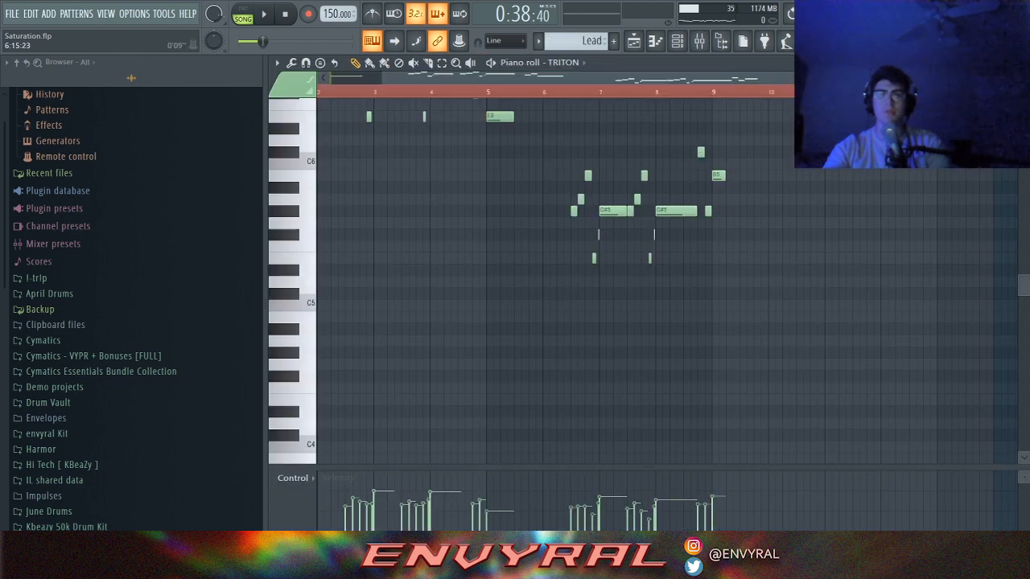
key("space")
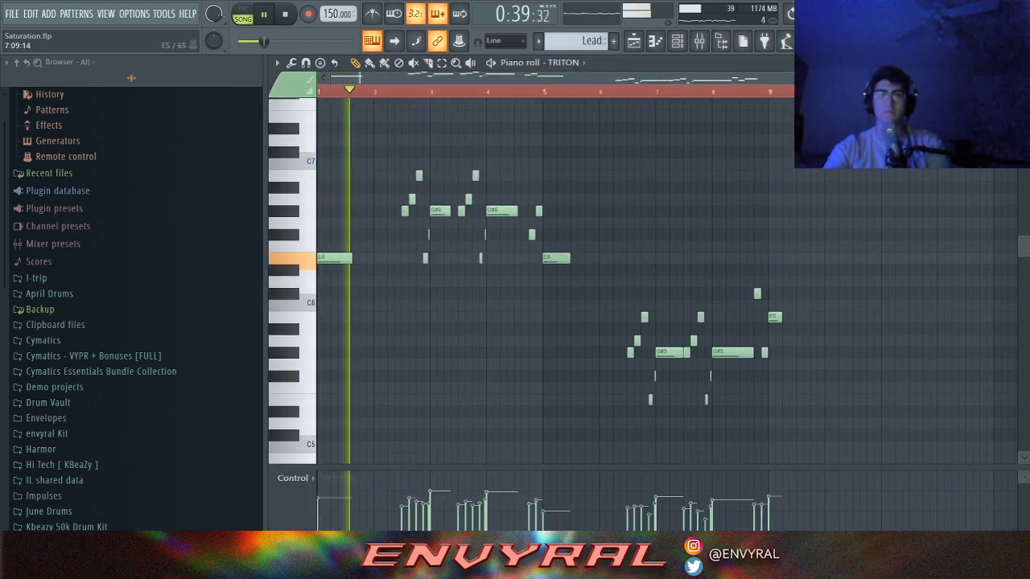
left_click_drag(682, 466, 682, 492)
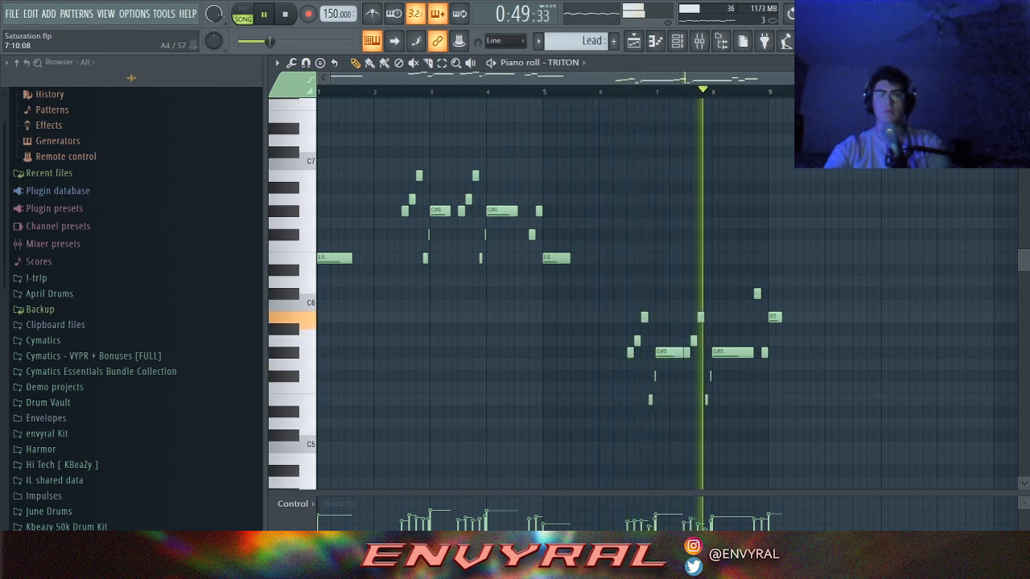
key("space")
left_click(633, 40)
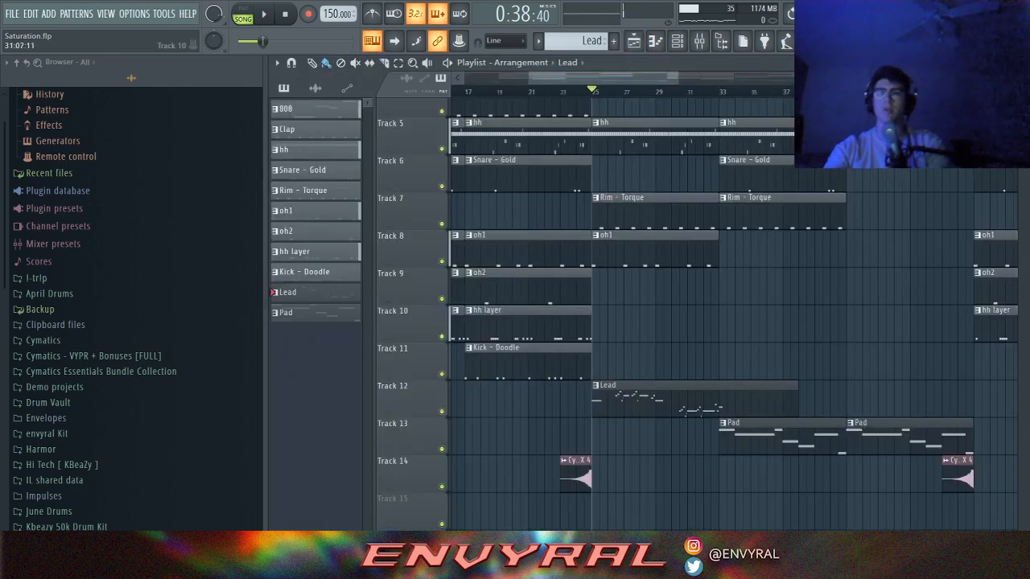
Step: Play the Pad pattern on Track 13 at bar 33 with its notes displayed, and return to the playlist
scroll(676, 362, "up", 4)
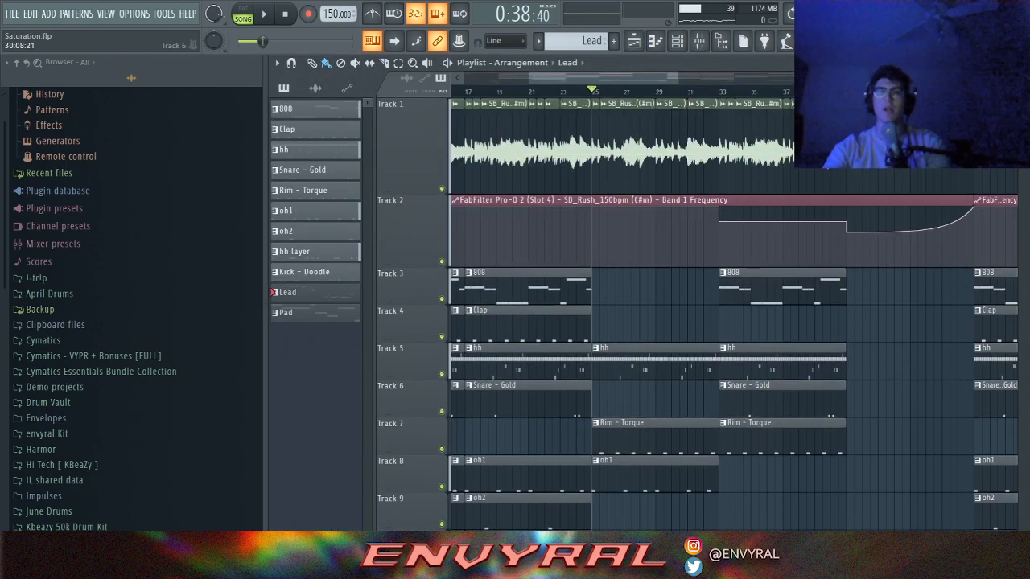
scroll(675, 362, "right", 4)
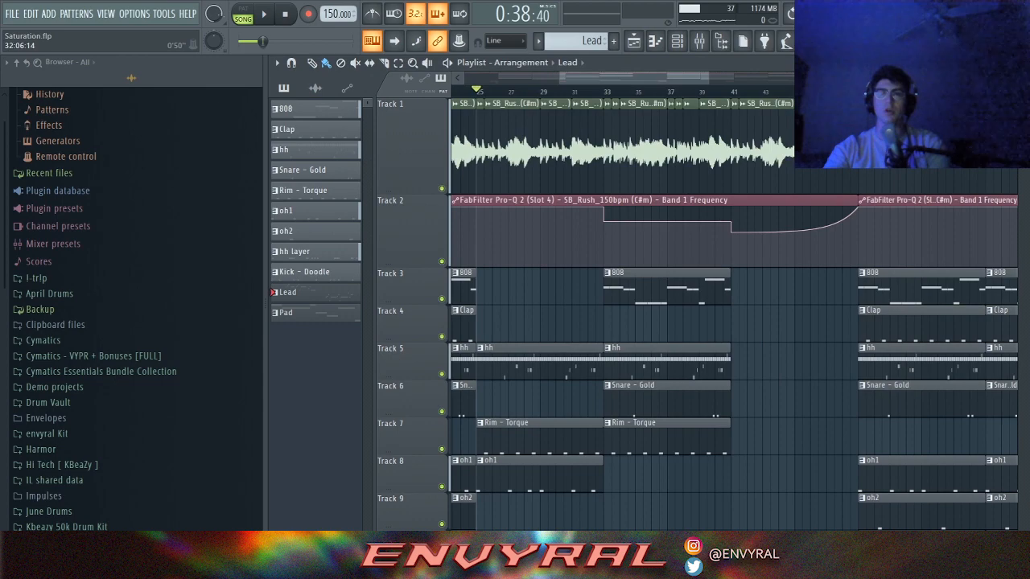
scroll(676, 362, "down", 6)
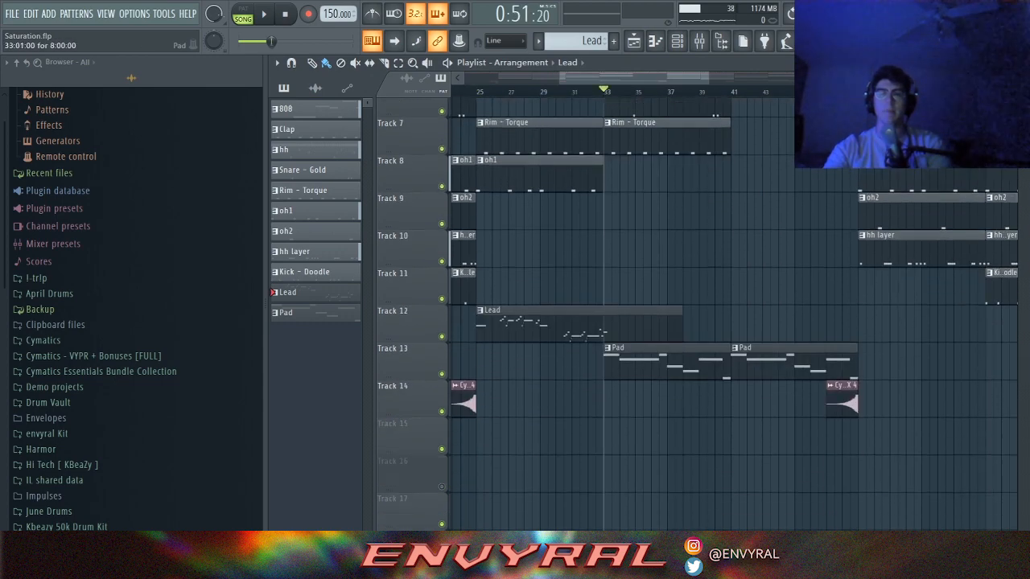
double_click(663, 362)
left_click_drag(671, 79, 309, 102)
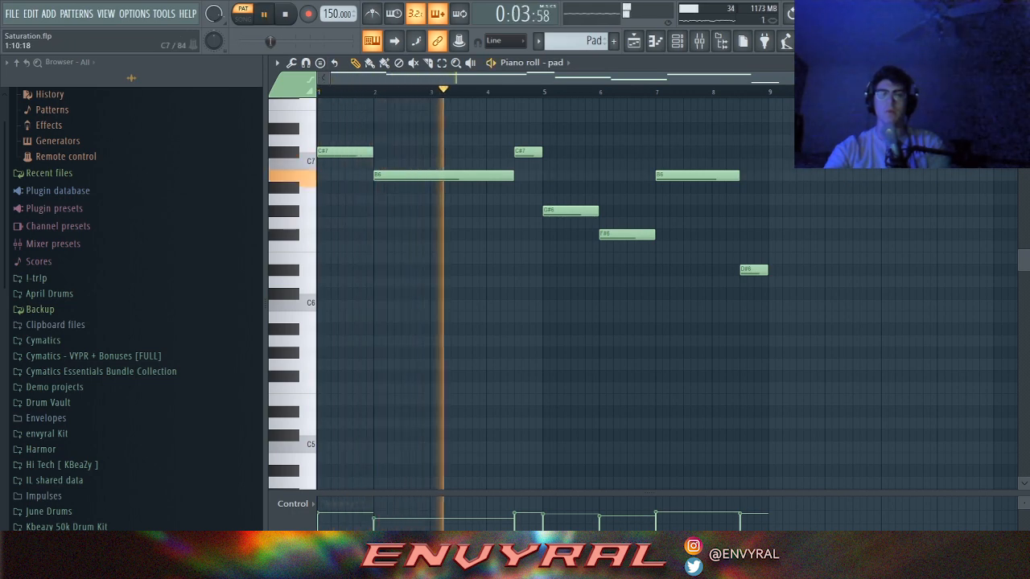
scroll(348, 163, "up", 1)
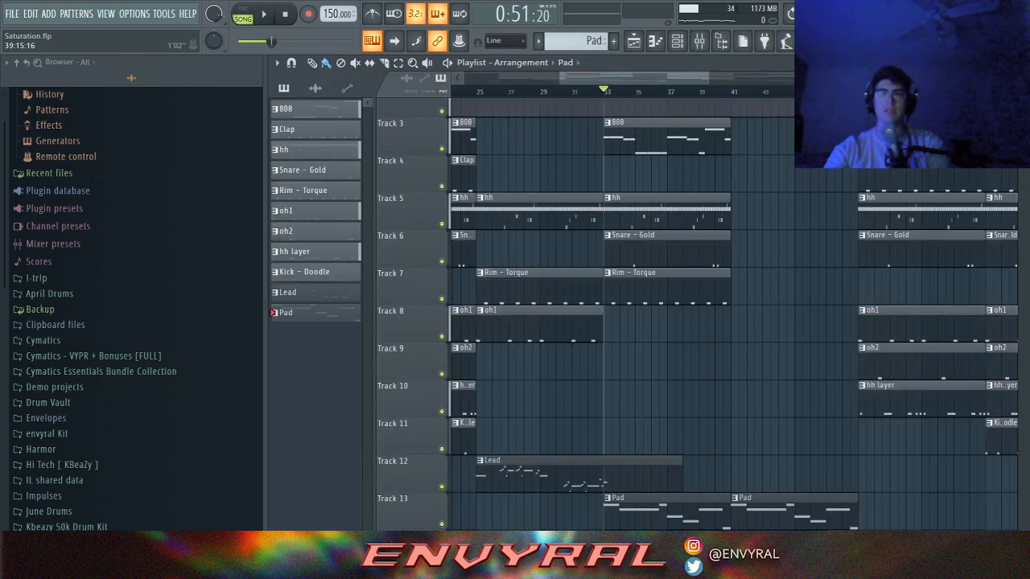
Step: Play the arrangement from bar 33 through the Pad section, following the drum tracks and the filter automation on Track 2
scroll(714, 321, "right", 3)
scroll(714, 322, "left", 4)
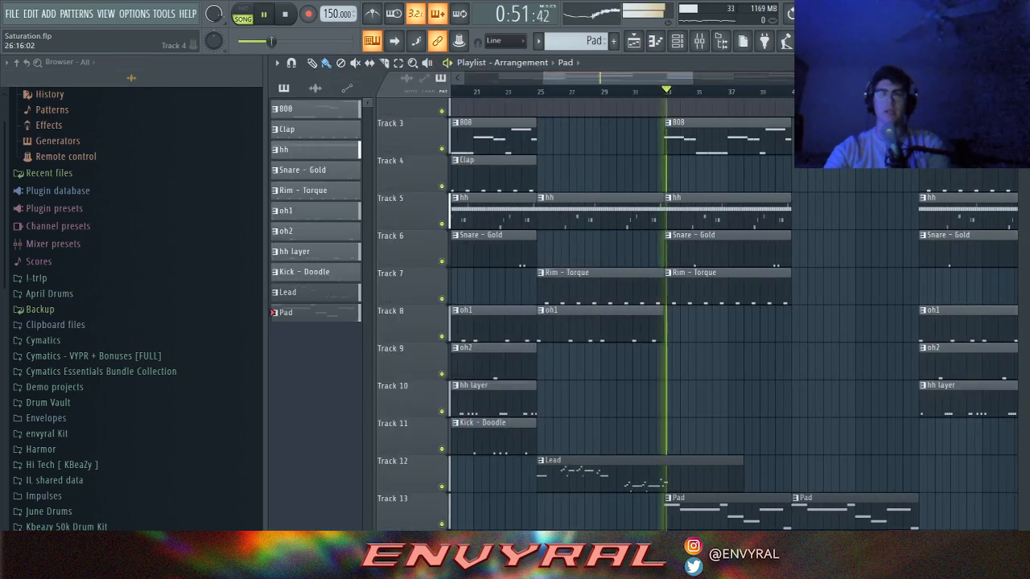
scroll(713, 322, "up", 2)
scroll(713, 322, "down", 6)
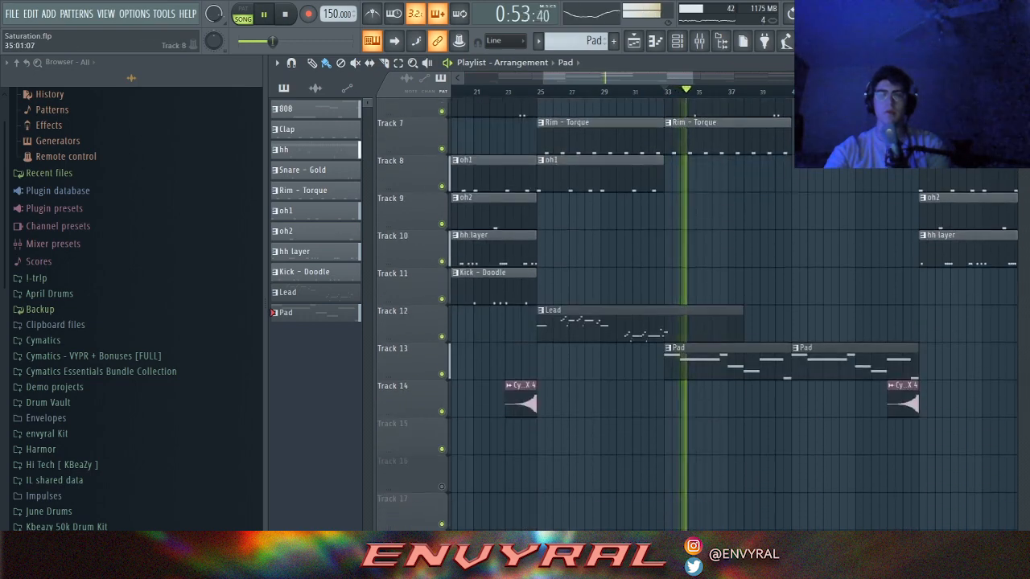
scroll(707, 358, "down", 3)
scroll(756, 361, "up", 4)
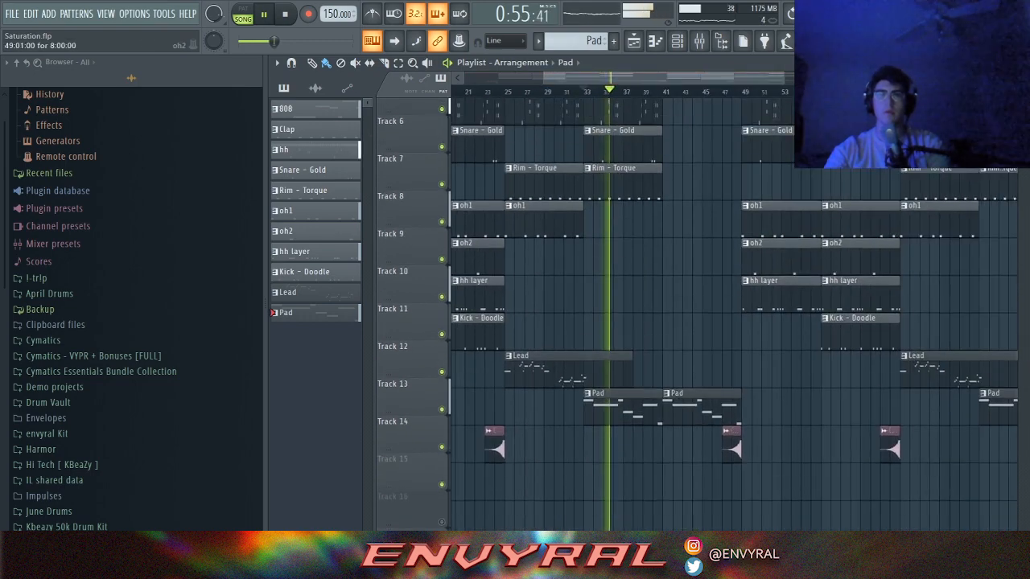
scroll(713, 322, "up", 1)
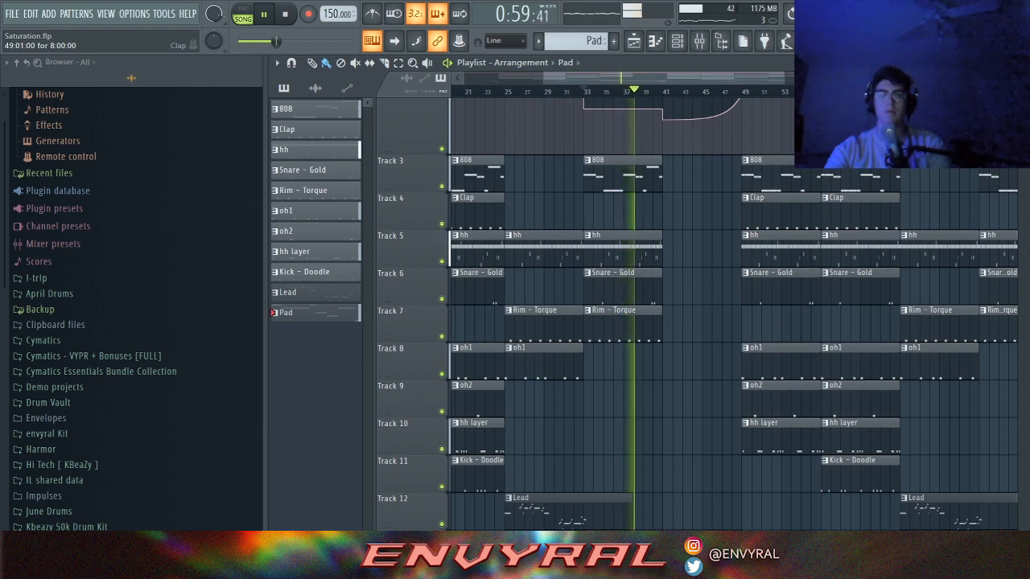
scroll(713, 322, "down", 2)
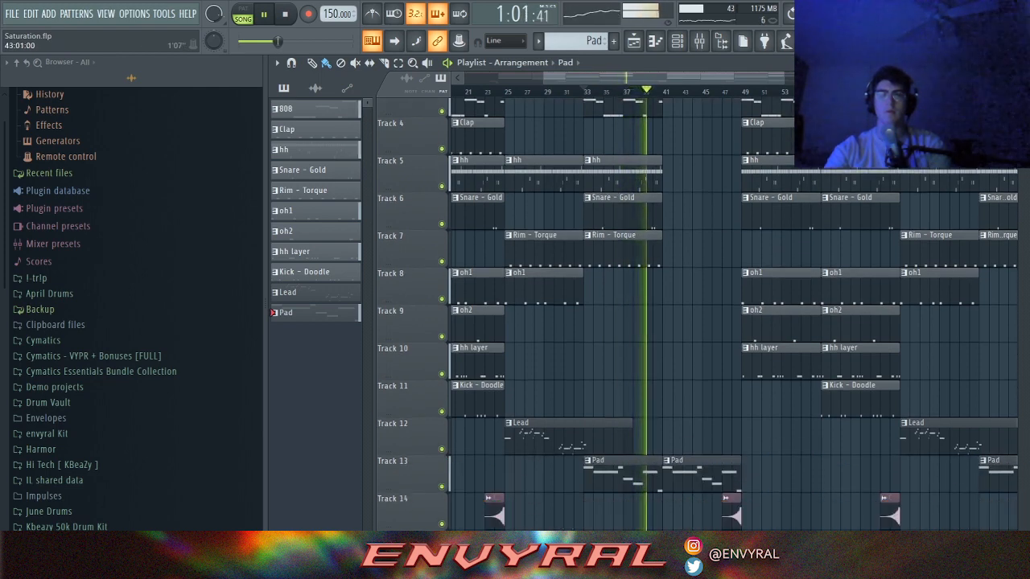
scroll(714, 322, "up", 2)
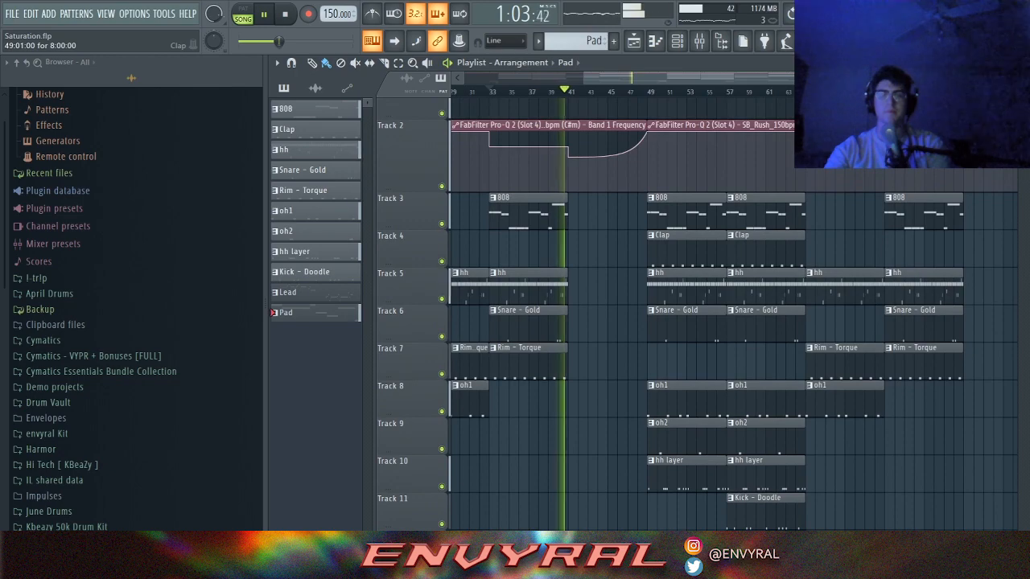
scroll(713, 321, "down", 2)
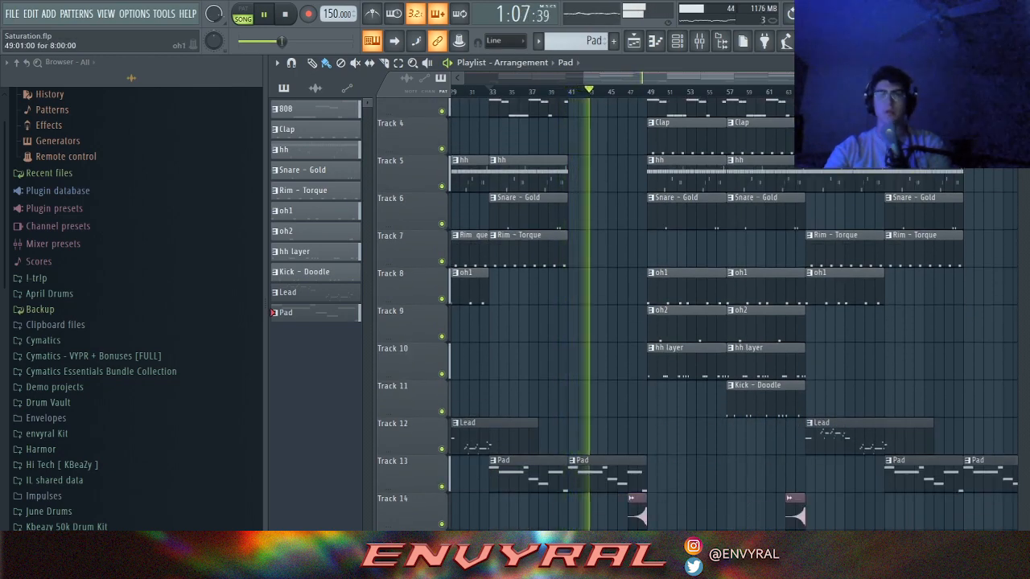
scroll(713, 321, "up", 2)
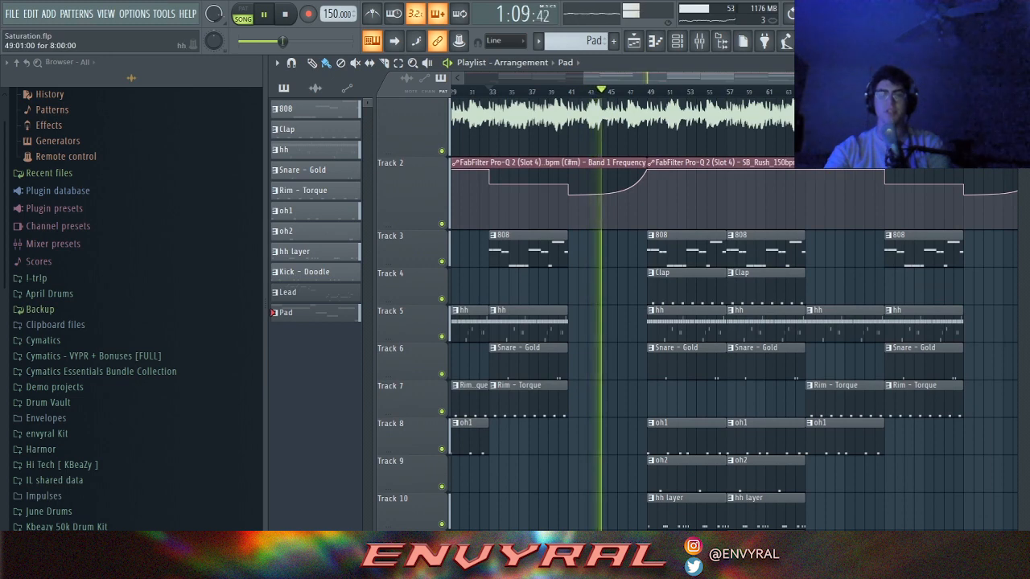
scroll(713, 322, "down", 3)
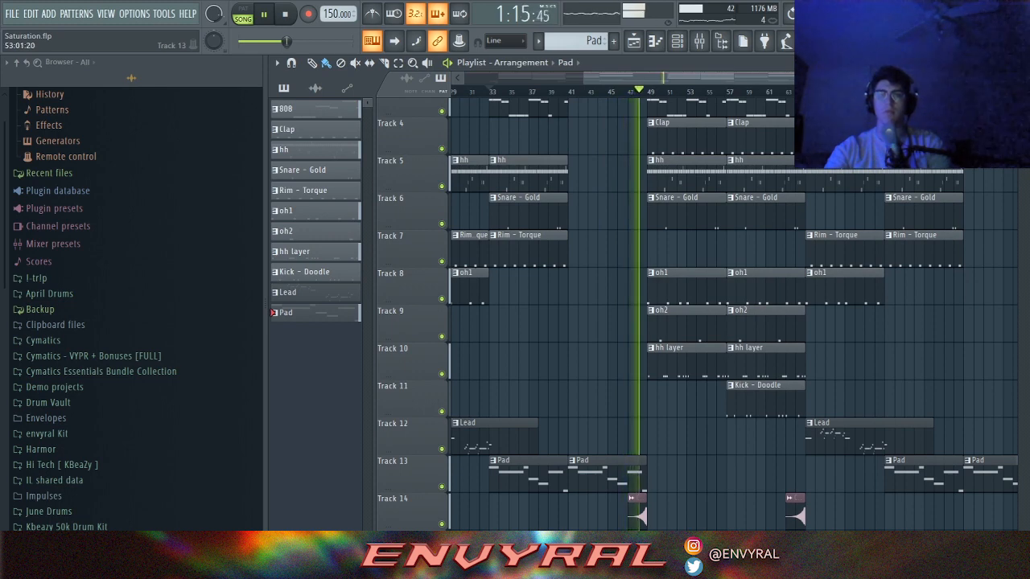
scroll(728, 314, "up", 3)
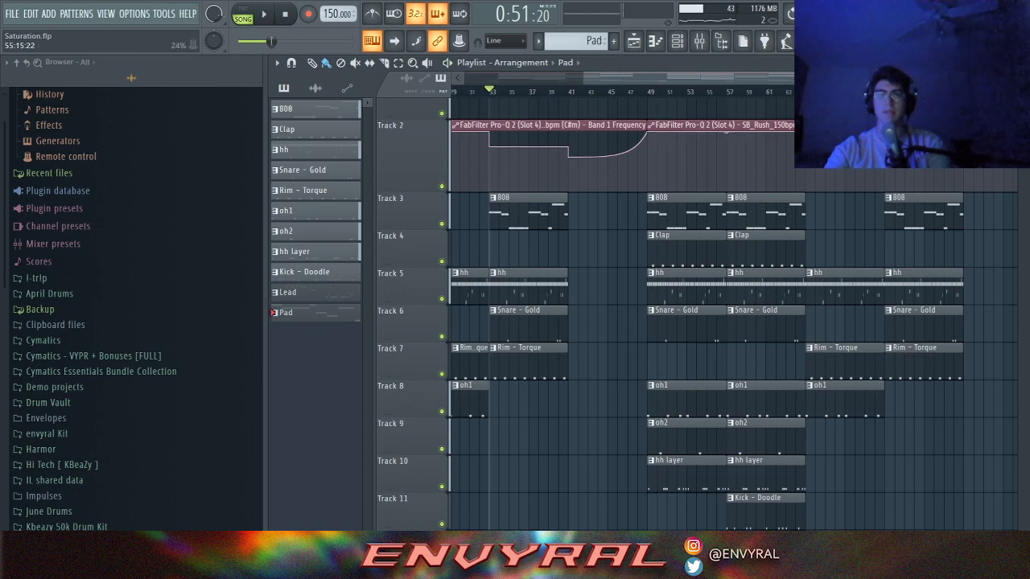
Step: Examine how the drum, Lead, Pad and riser clips are laid out from the start of the arrangement
scroll(728, 361, "left", 5)
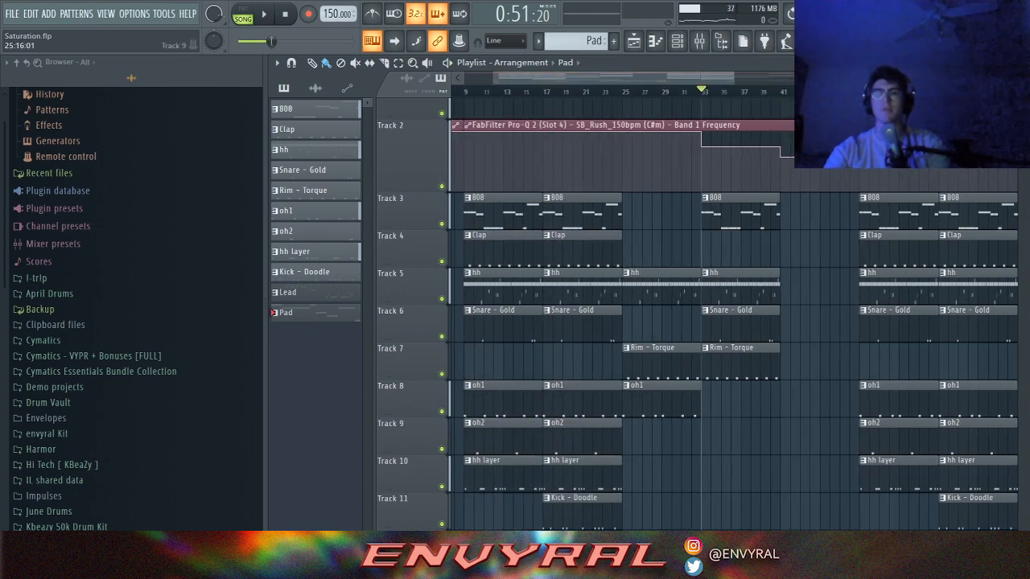
scroll(632, 434, "up", 2)
scroll(631, 434, "down", 1)
scroll(681, 338, "down", 4)
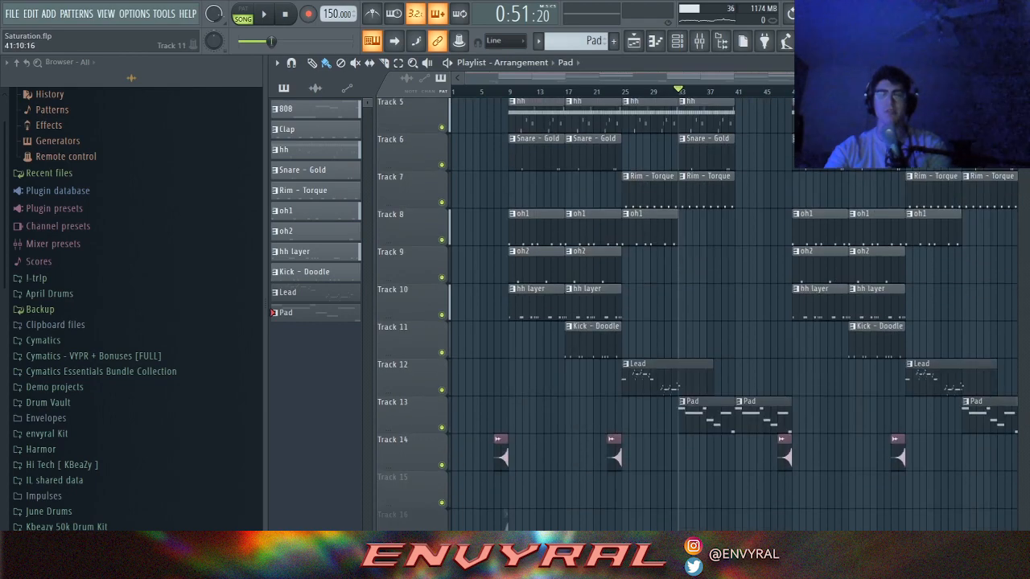
scroll(699, 338, "up", 3)
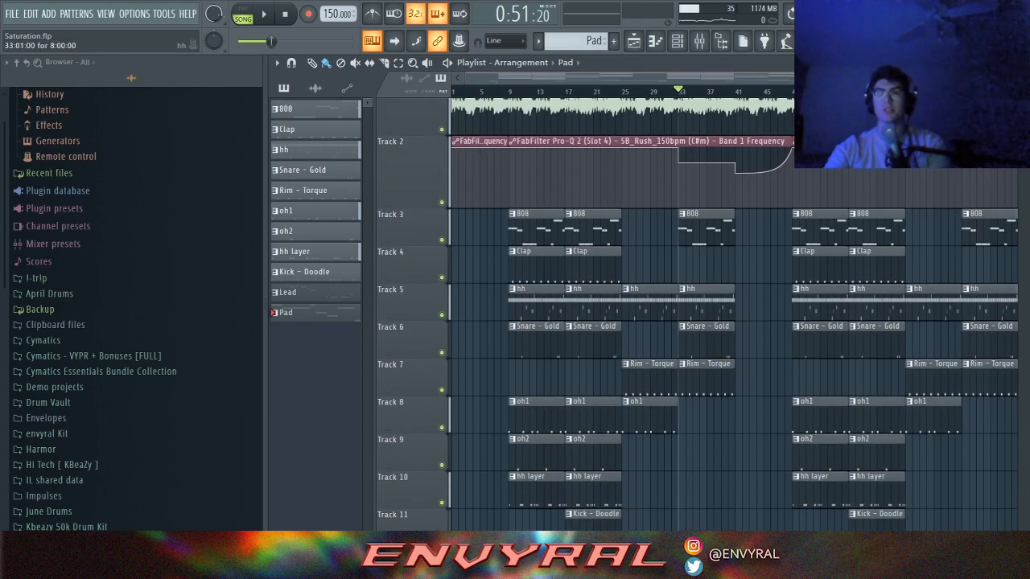
scroll(728, 314, "up", 1)
scroll(728, 313, "down", 4)
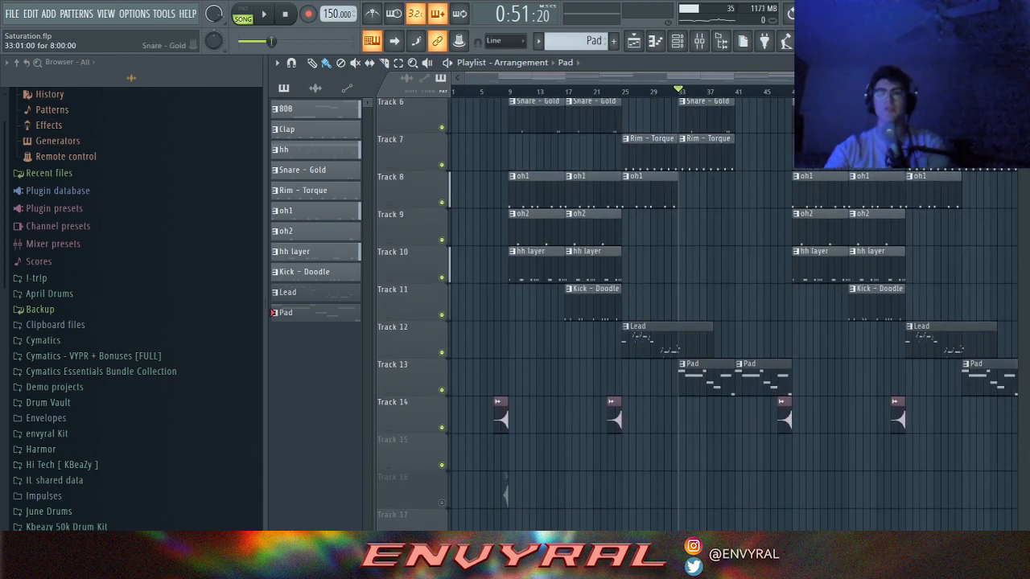
Step: Solo the pad mixer track during playback, check its Tremolator effect, and return to the playlist with playback stopped
key("F9")
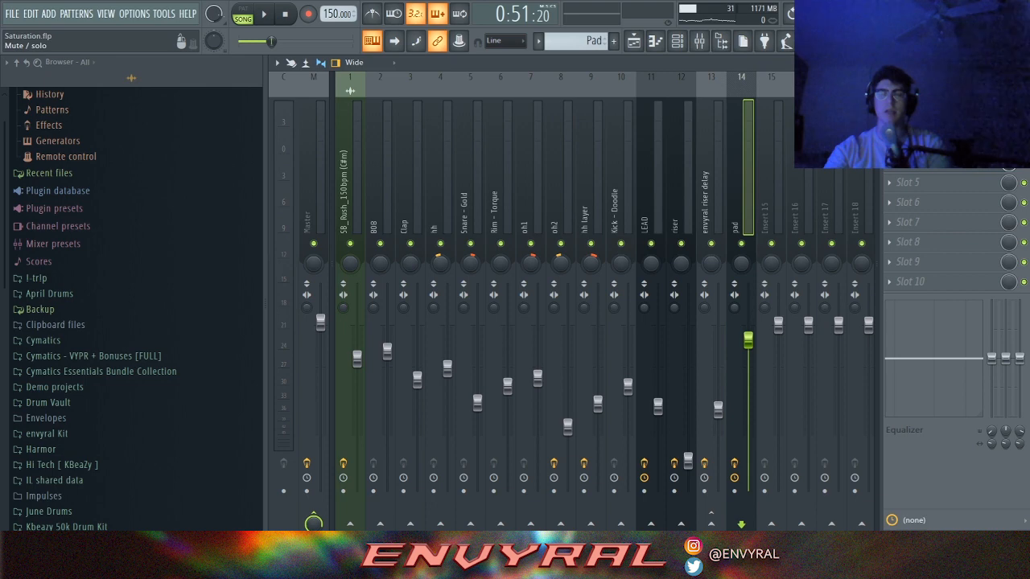
right_click(741, 244)
key("space")
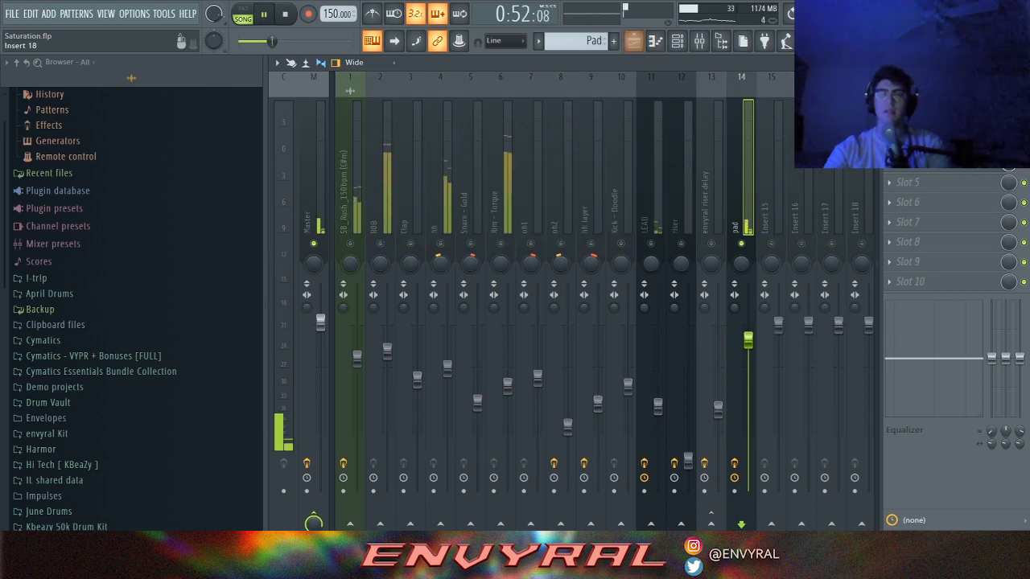
left_click(917, 162)
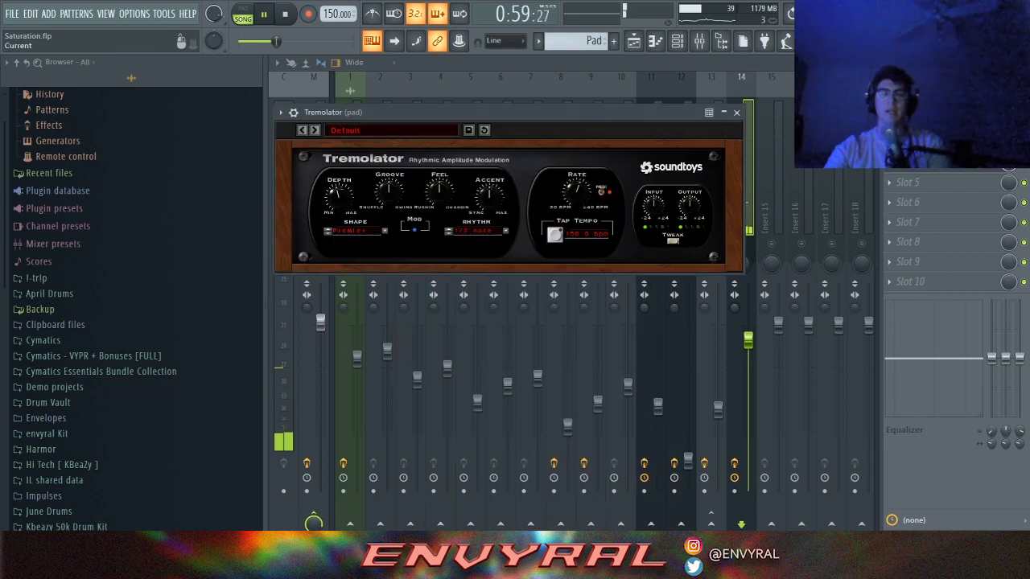
left_click(736, 112)
left_click(634, 41)
key("space")
Step: Slightly reduce the heights of Track 1 and Track 2 in the playlist
scroll(621, 281, "up", 4)
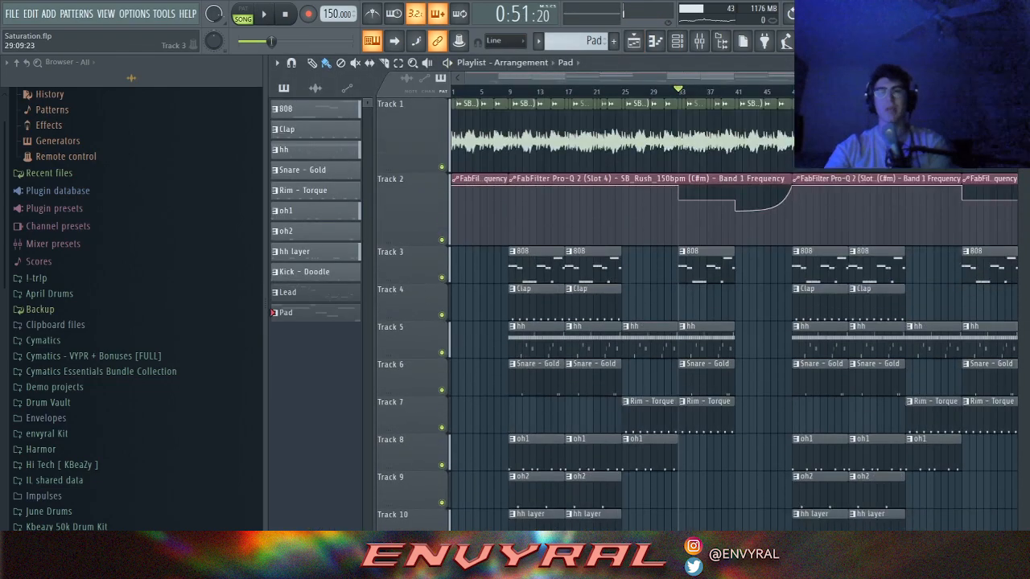
scroll(692, 313, "down", 5)
scroll(692, 314, "up", 4)
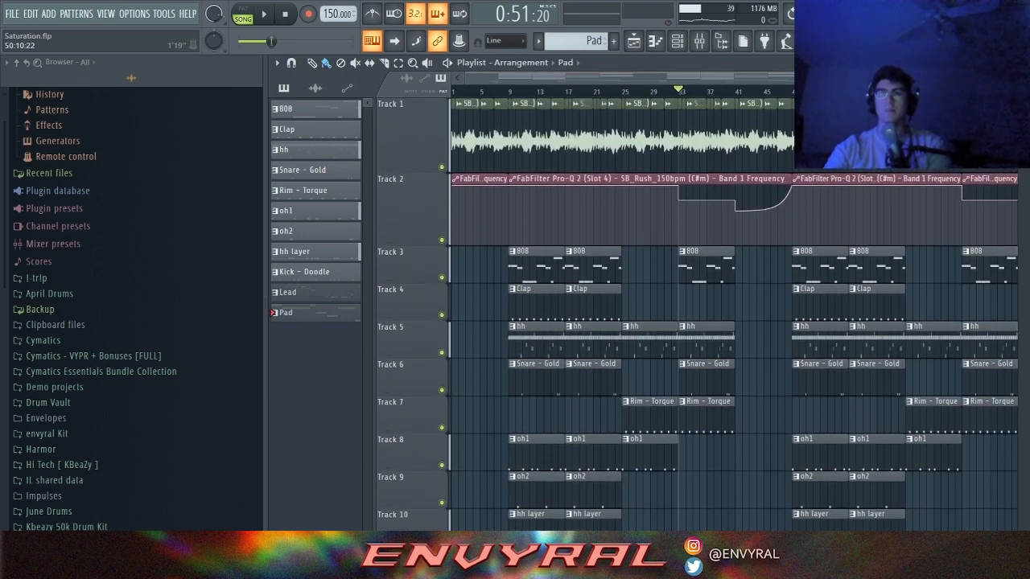
scroll(748, 78, "down", 2)
scroll(692, 314, "down", 2)
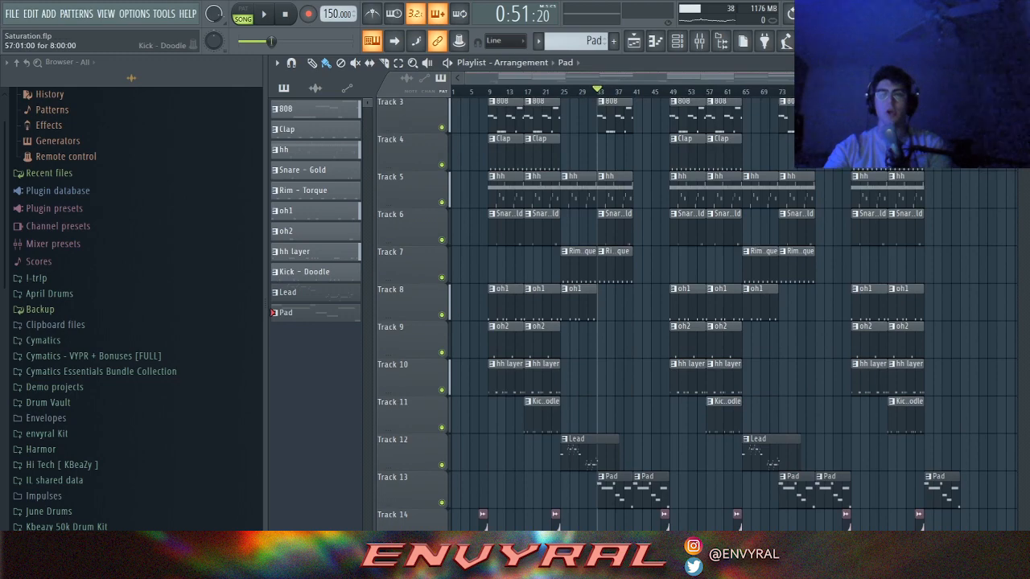
scroll(692, 314, "up", 2)
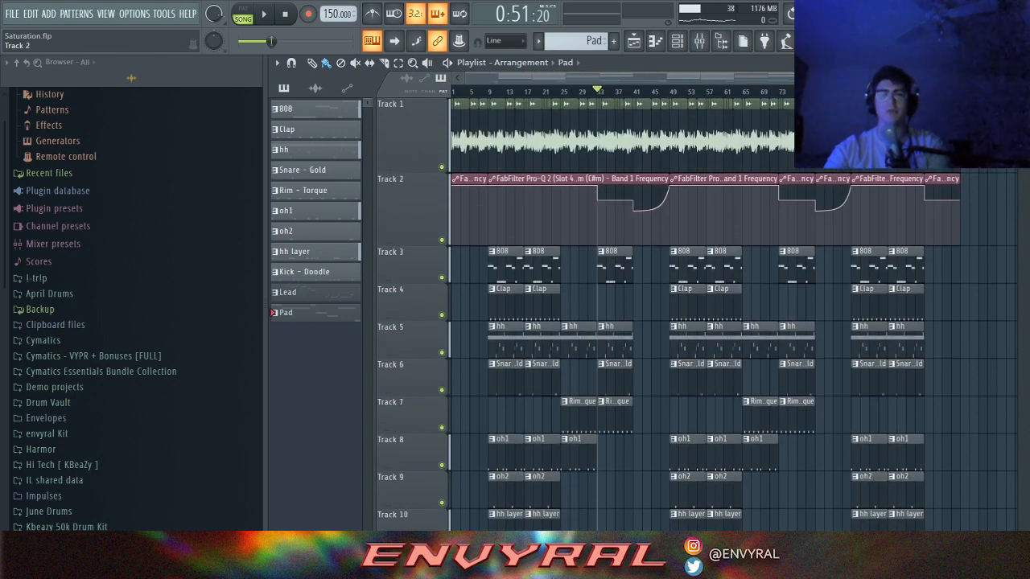
left_click_drag(389, 171, 389, 162)
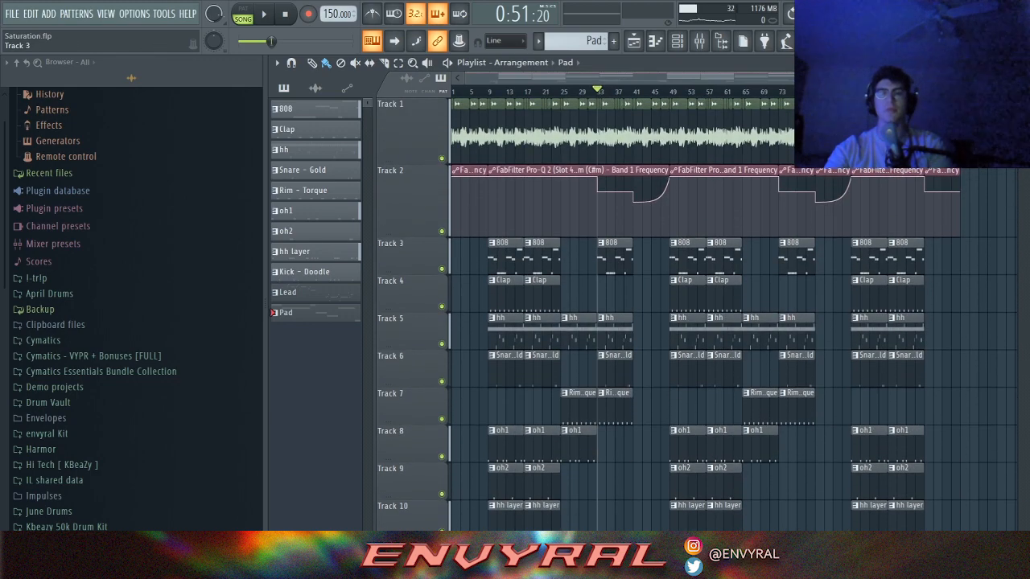
left_click_drag(389, 237, 388, 225)
Step: Play the full arrangement from the beginning of the song, and return the clip picker to the pattern list
left_click(489, 91)
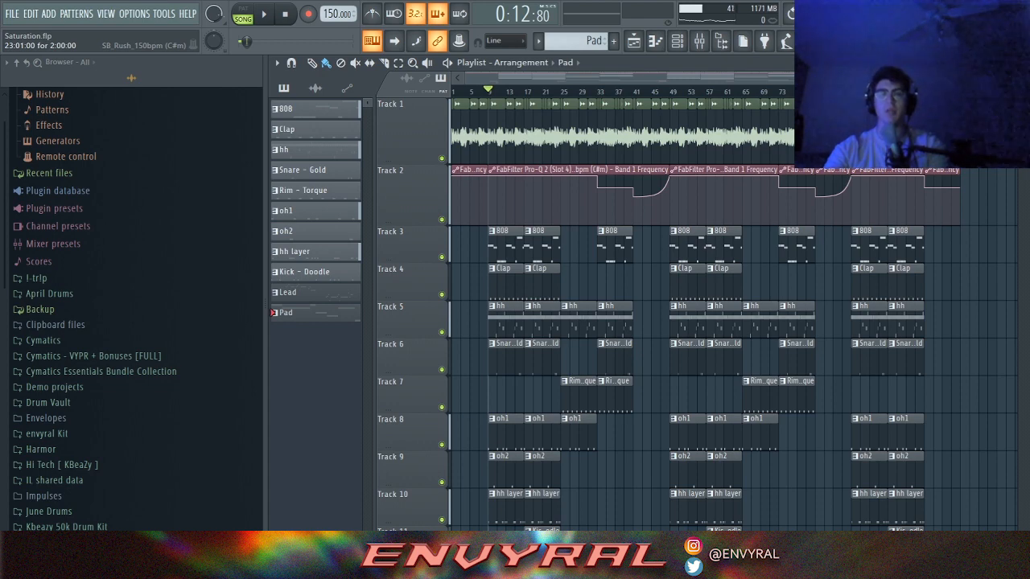
left_click(285, 14)
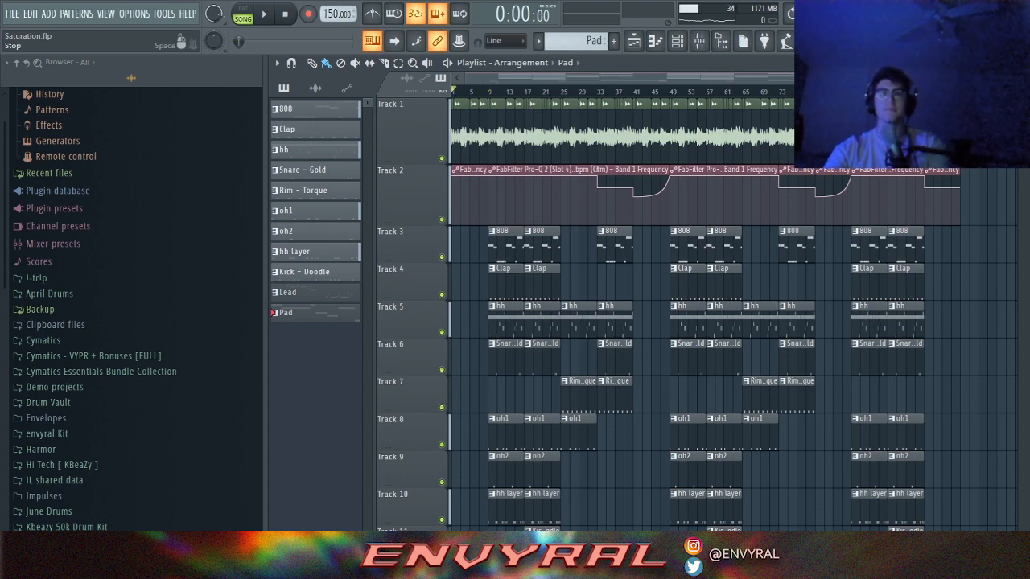
left_click(263, 14)
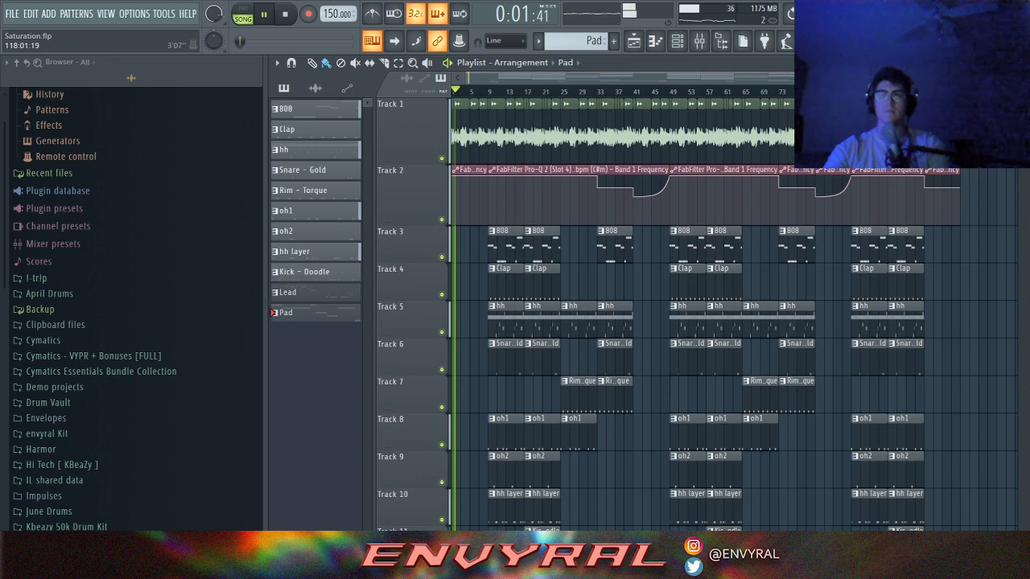
left_click_drag(965, 78, 862, 78)
left_click(882, 117)
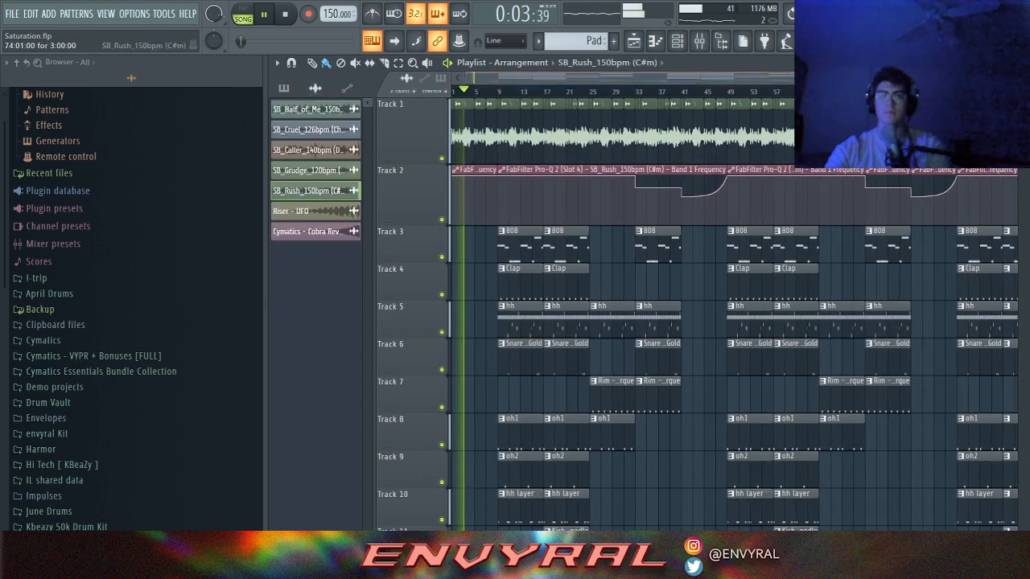
left_click(284, 89)
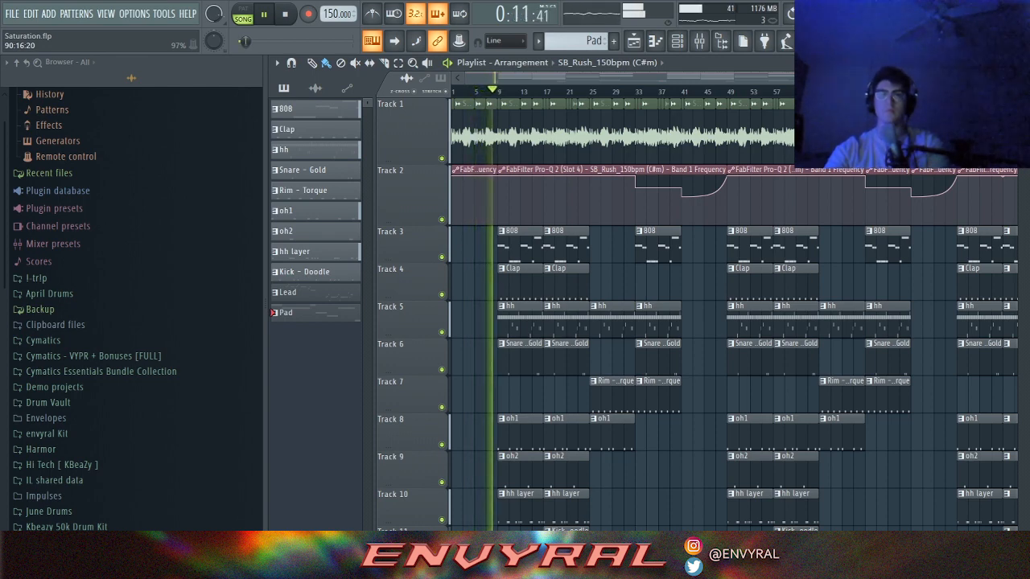
Step: Listen to the arrangement past bar 33, following the drum tracks down to the Lead and Pad clips
scroll(692, 314, "down", 3)
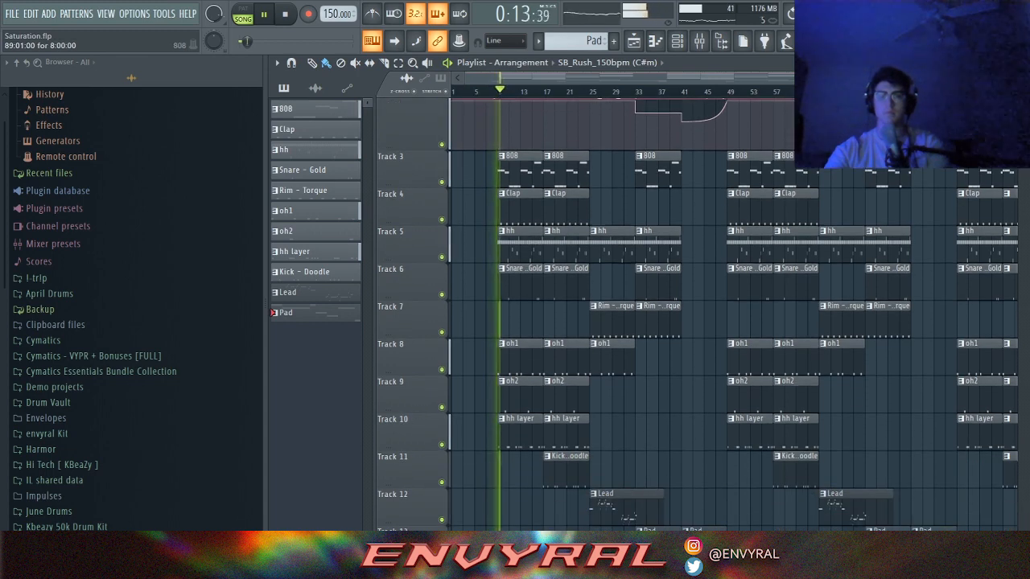
scroll(692, 314, "up", 1)
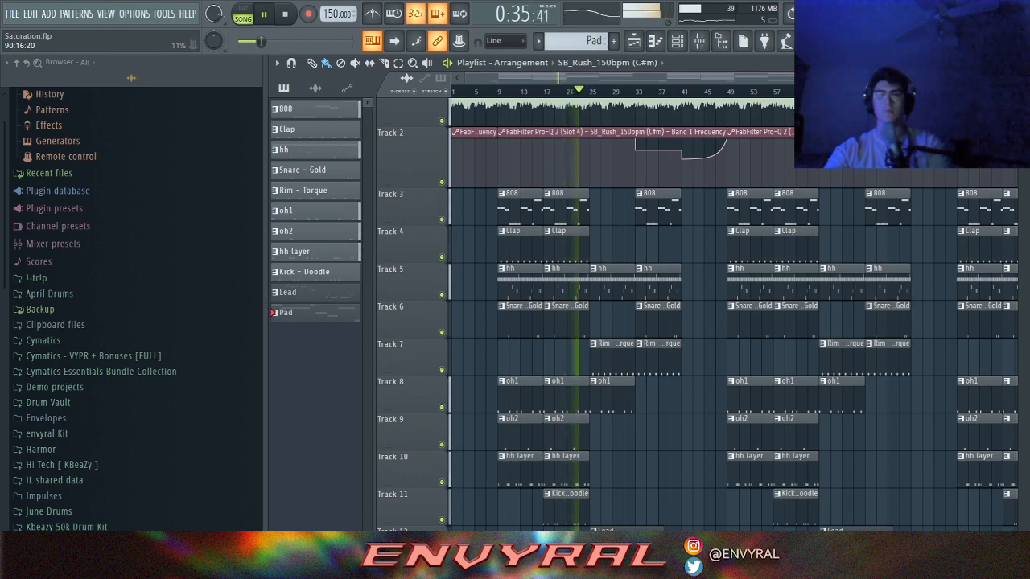
scroll(632, 255, "down", 1)
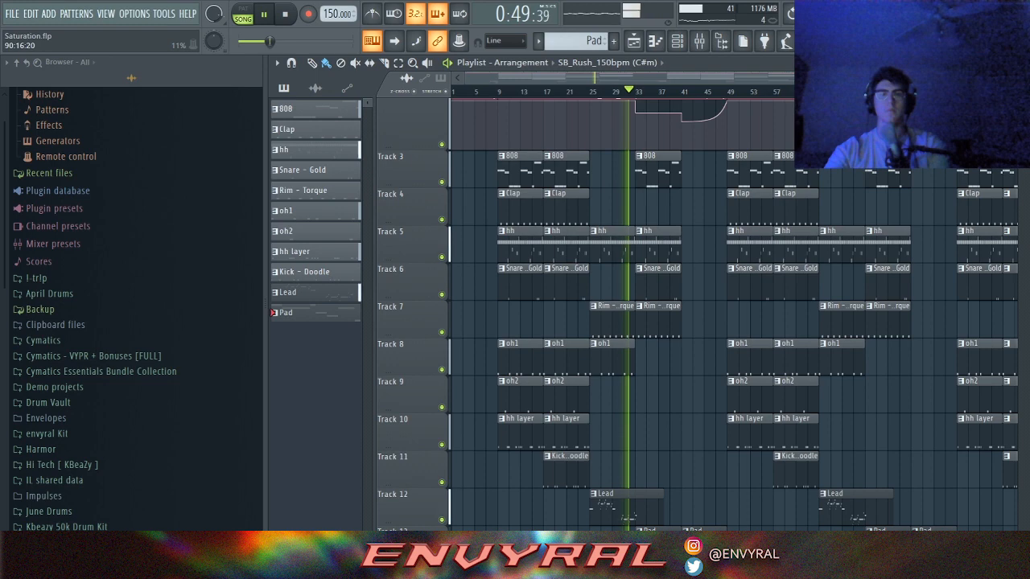
scroll(724, 313, "down", 2)
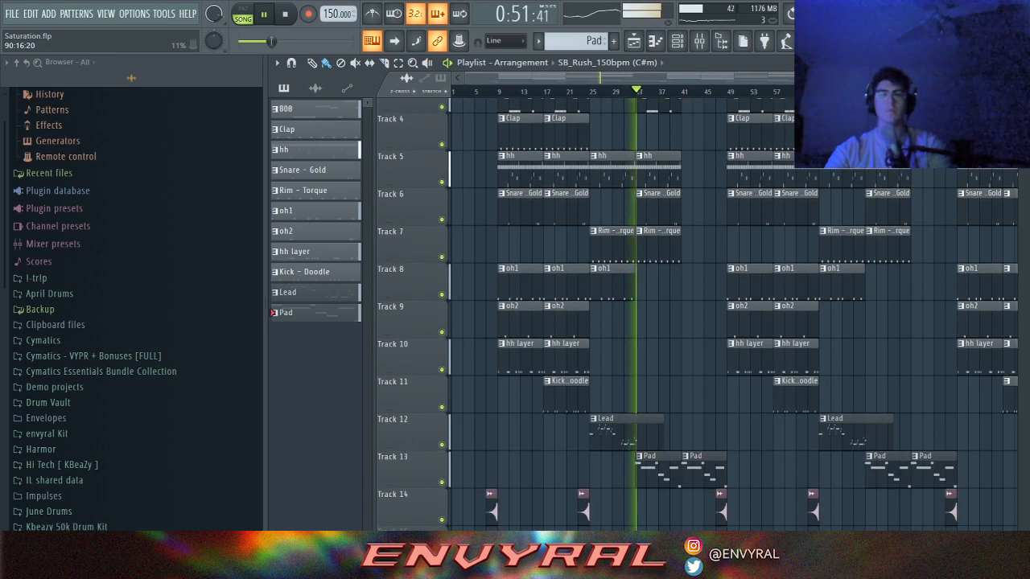
scroll(723, 314, "down", 1)
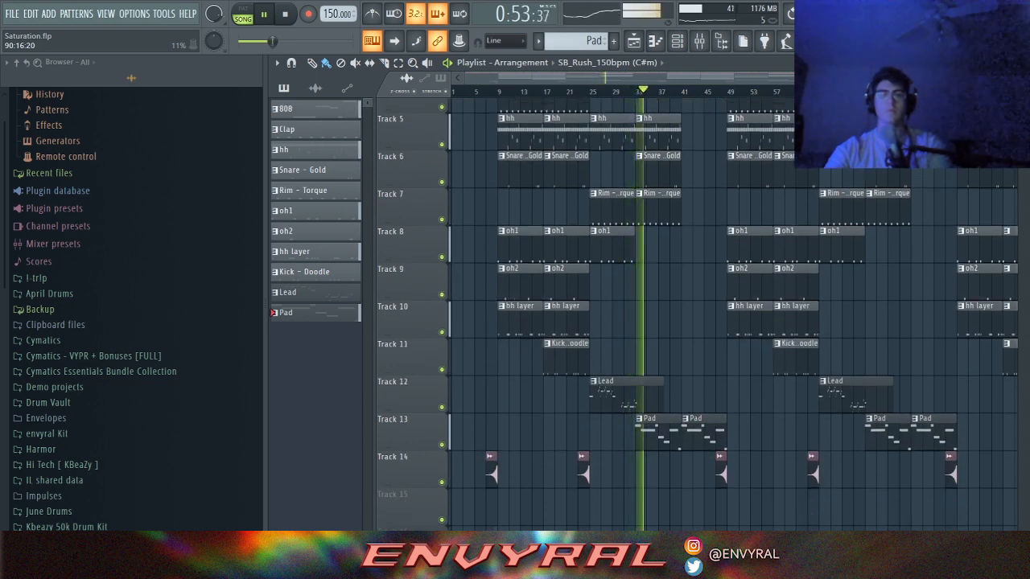